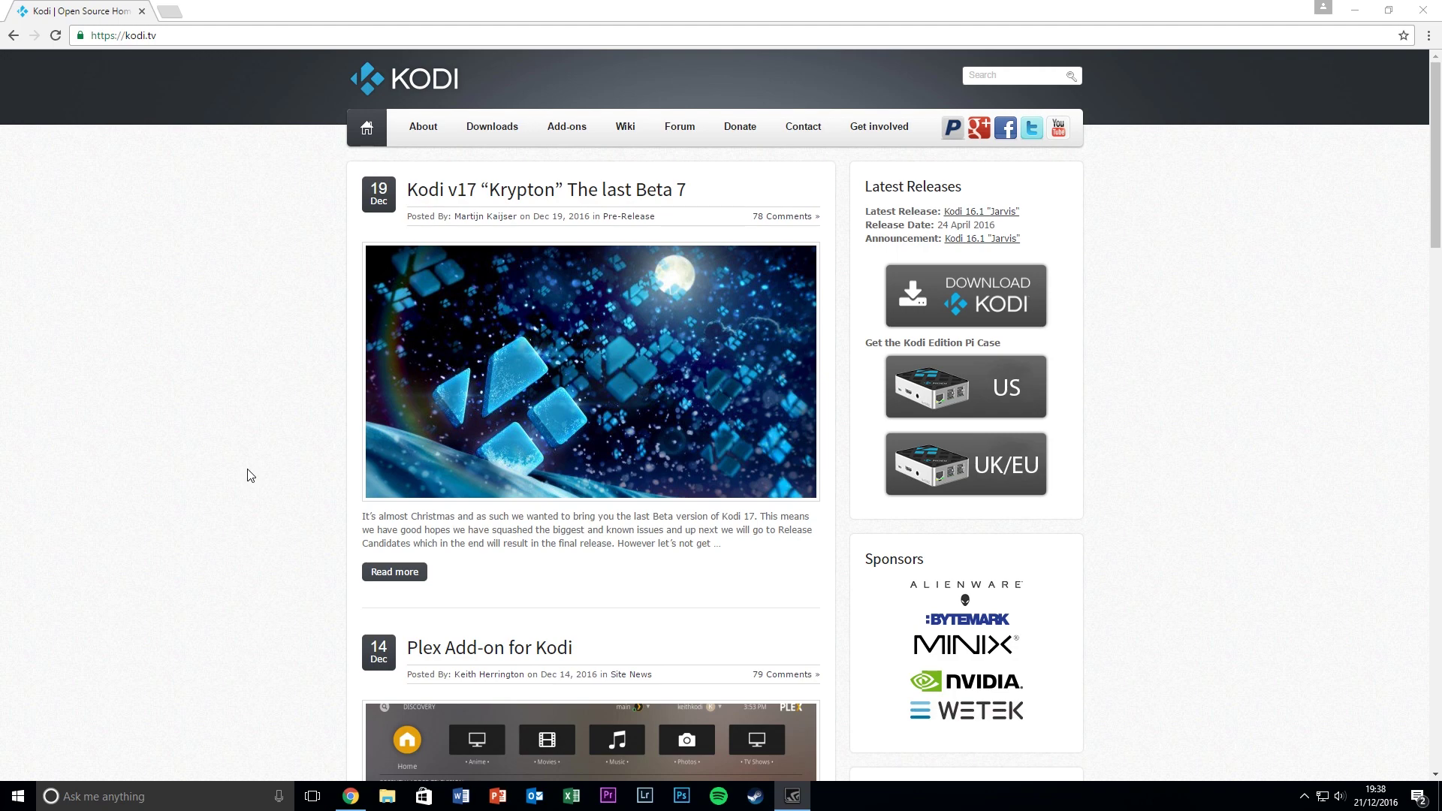
Download the Windows beta build installer of Kodi v17 from the site's Downloads page
{"action": "left_click", "coordinate": [192, 36]}
{"action": "left_click", "coordinate": [148, 206]}
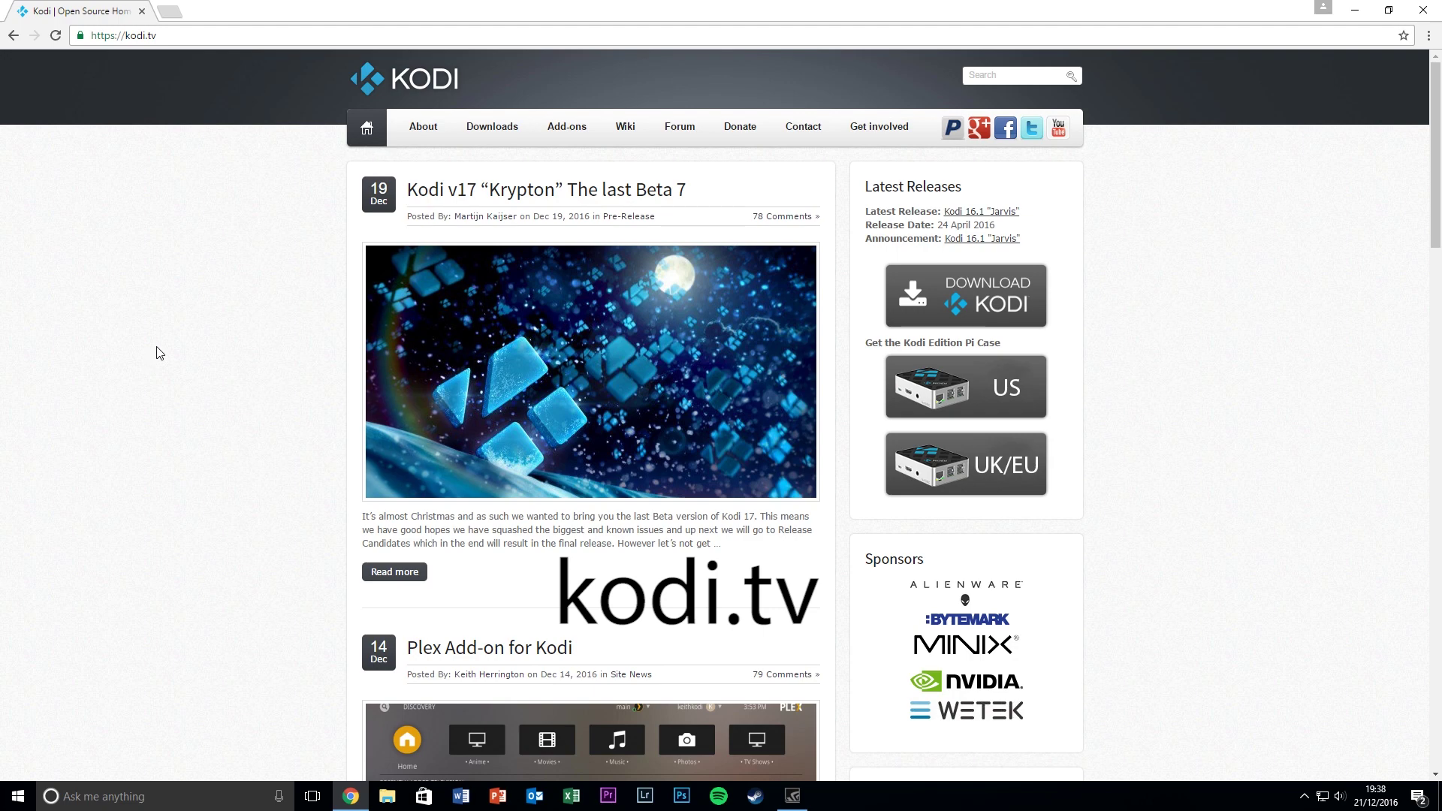
{"action": "left_click", "coordinate": [490, 129]}
{"action": "scroll", "coordinate": [257, 525], "scroll_direction": "down", "scroll_amount": 15}
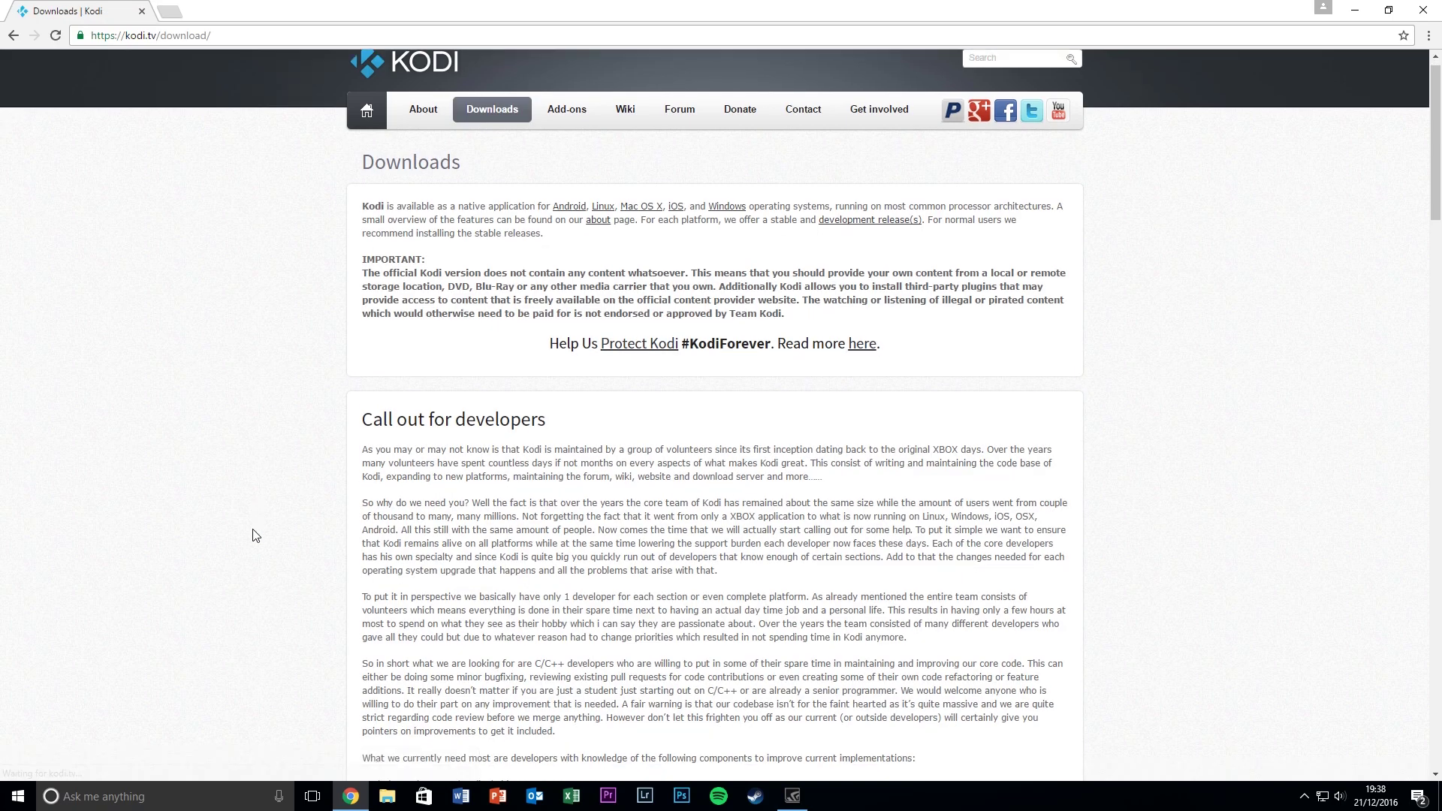
{"action": "scroll", "coordinate": [476, 436], "scroll_direction": "up", "scroll_amount": 15}
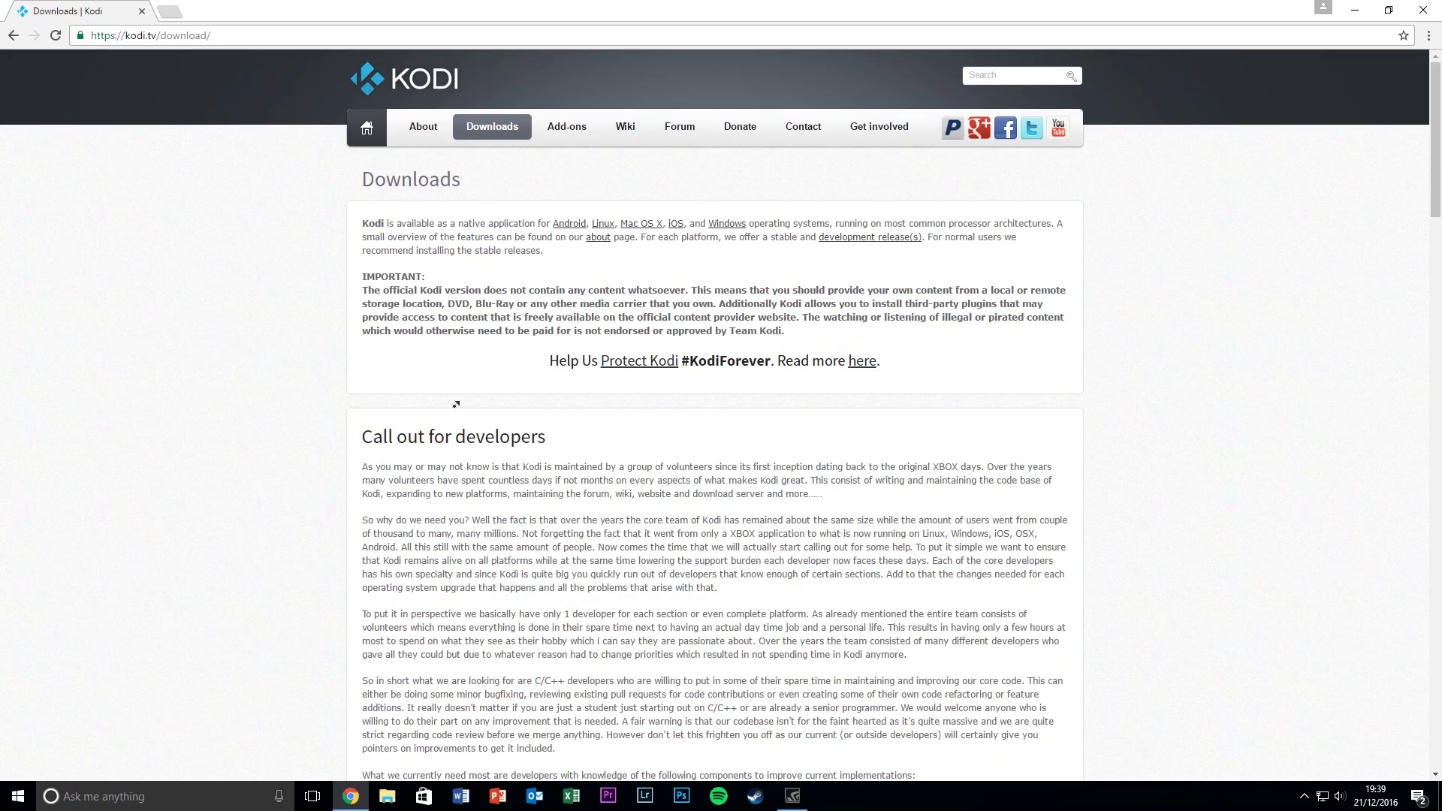
{"action": "scroll", "coordinate": [433, 488], "scroll_direction": "down", "scroll_amount": 15}
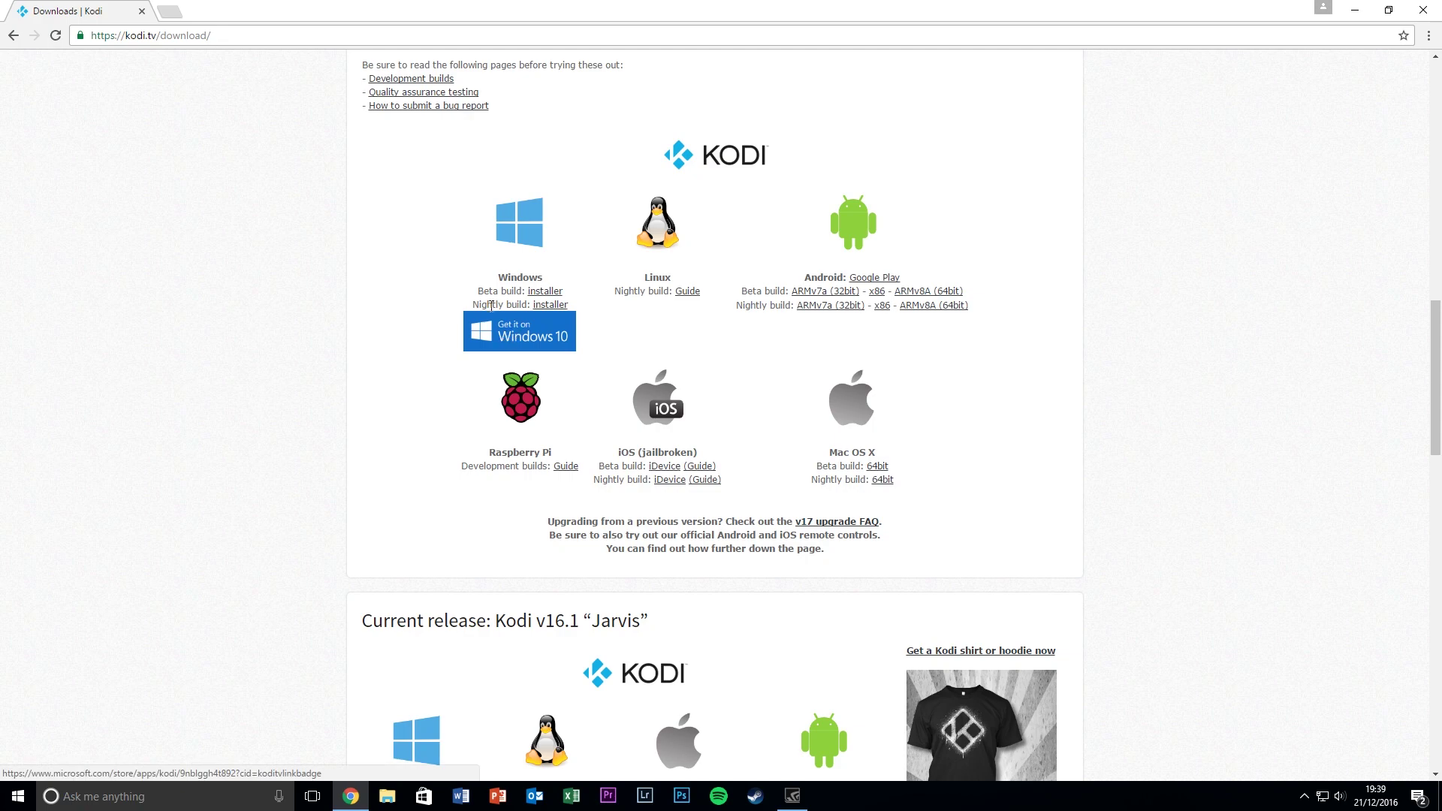
{"action": "left_click_drag", "start_coordinate": [478, 291], "coordinate": [565, 292]}
{"action": "left_click", "coordinate": [572, 299]}
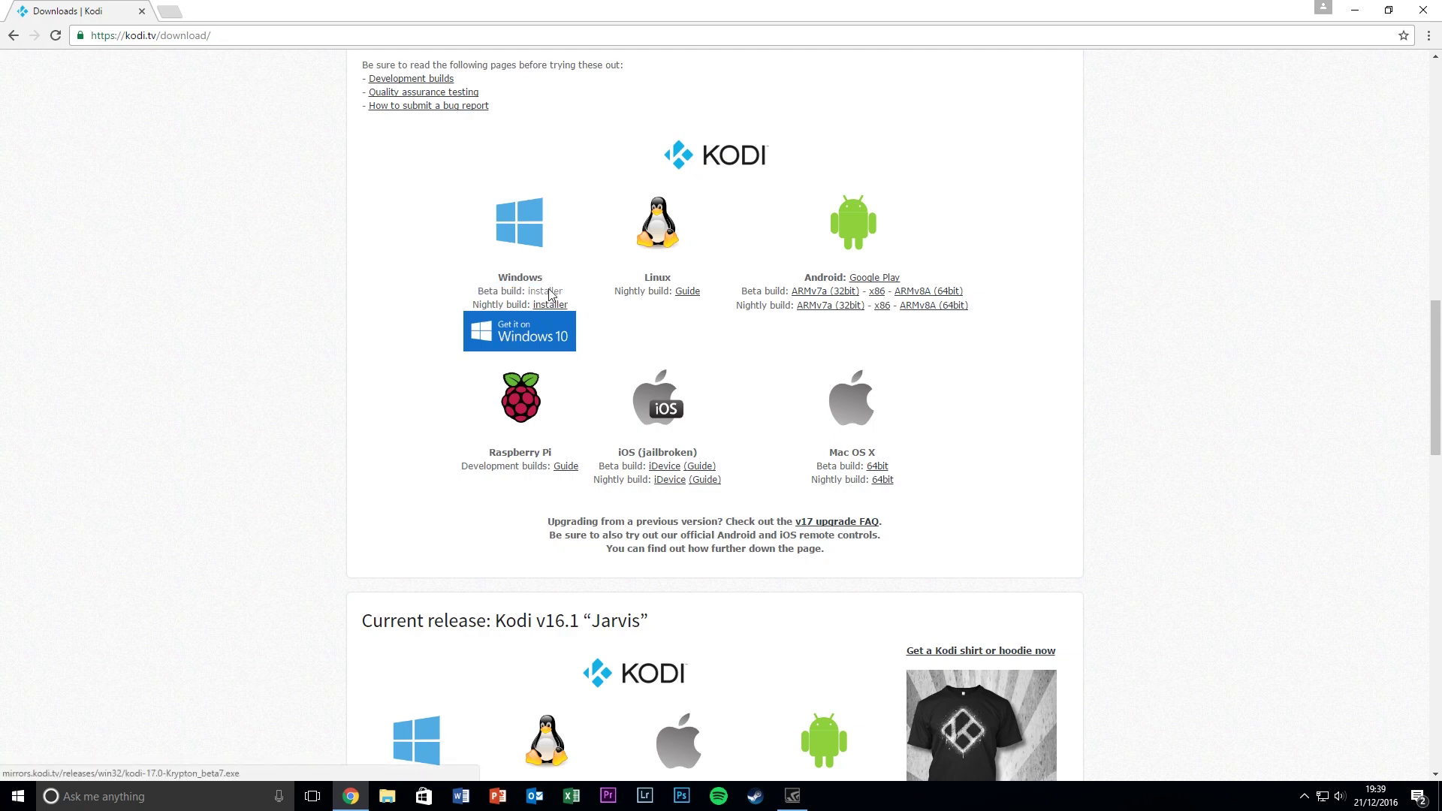
{"action": "left_click", "coordinate": [545, 291]}
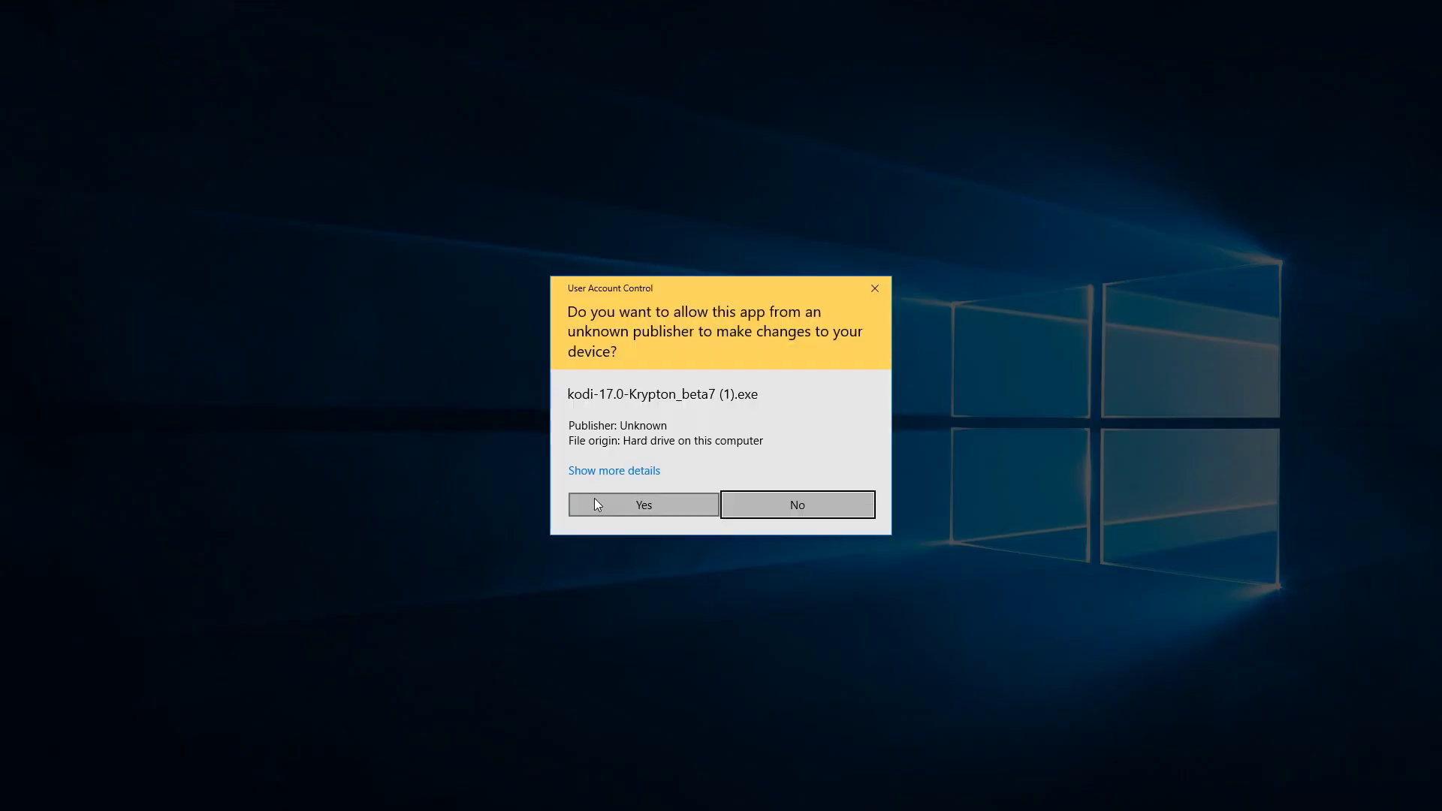
Allow the Kodi installer to make changes, accept its license agreement and keep the Full install type
{"action": "left_click", "coordinate": [596, 504]}
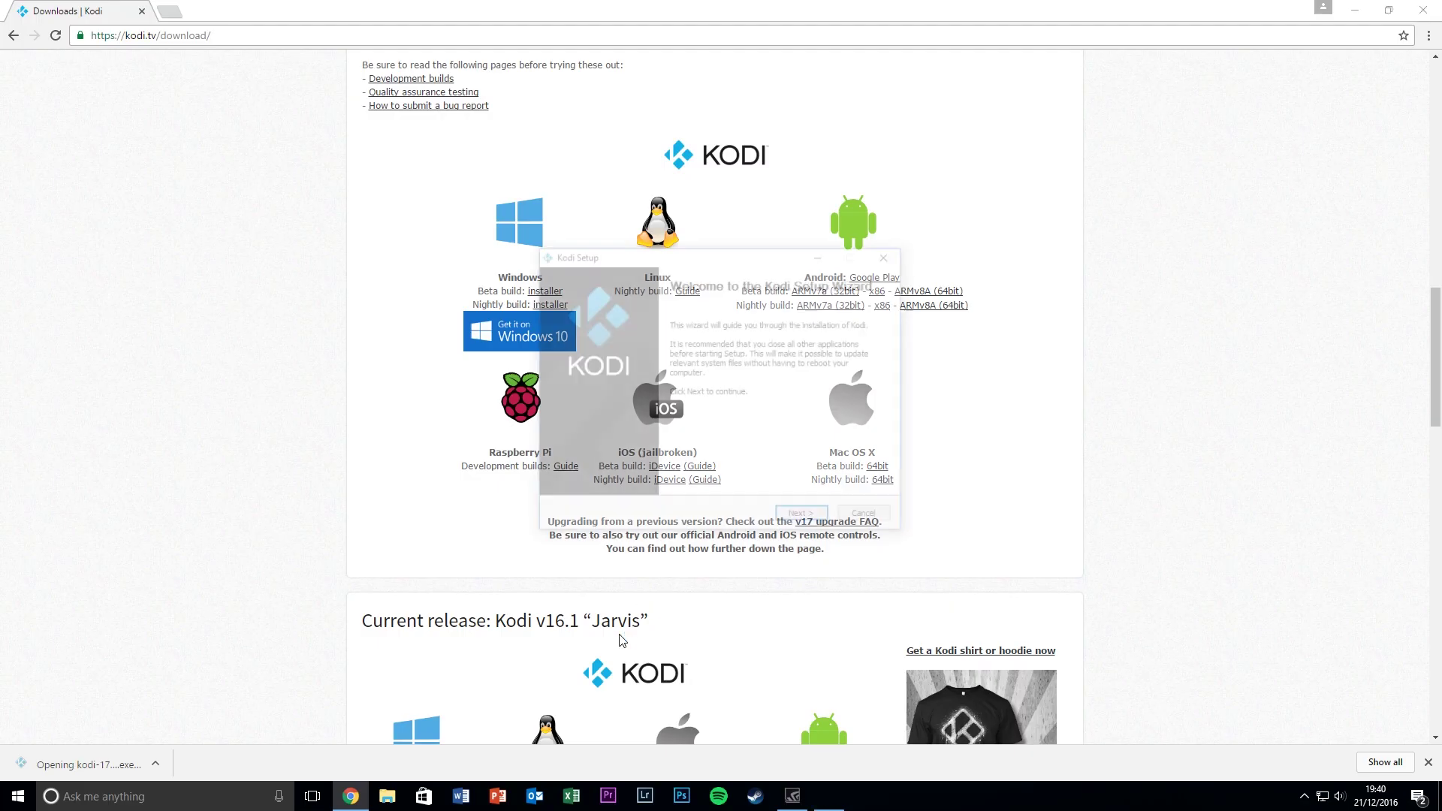
{"action": "left_click", "coordinate": [797, 520]}
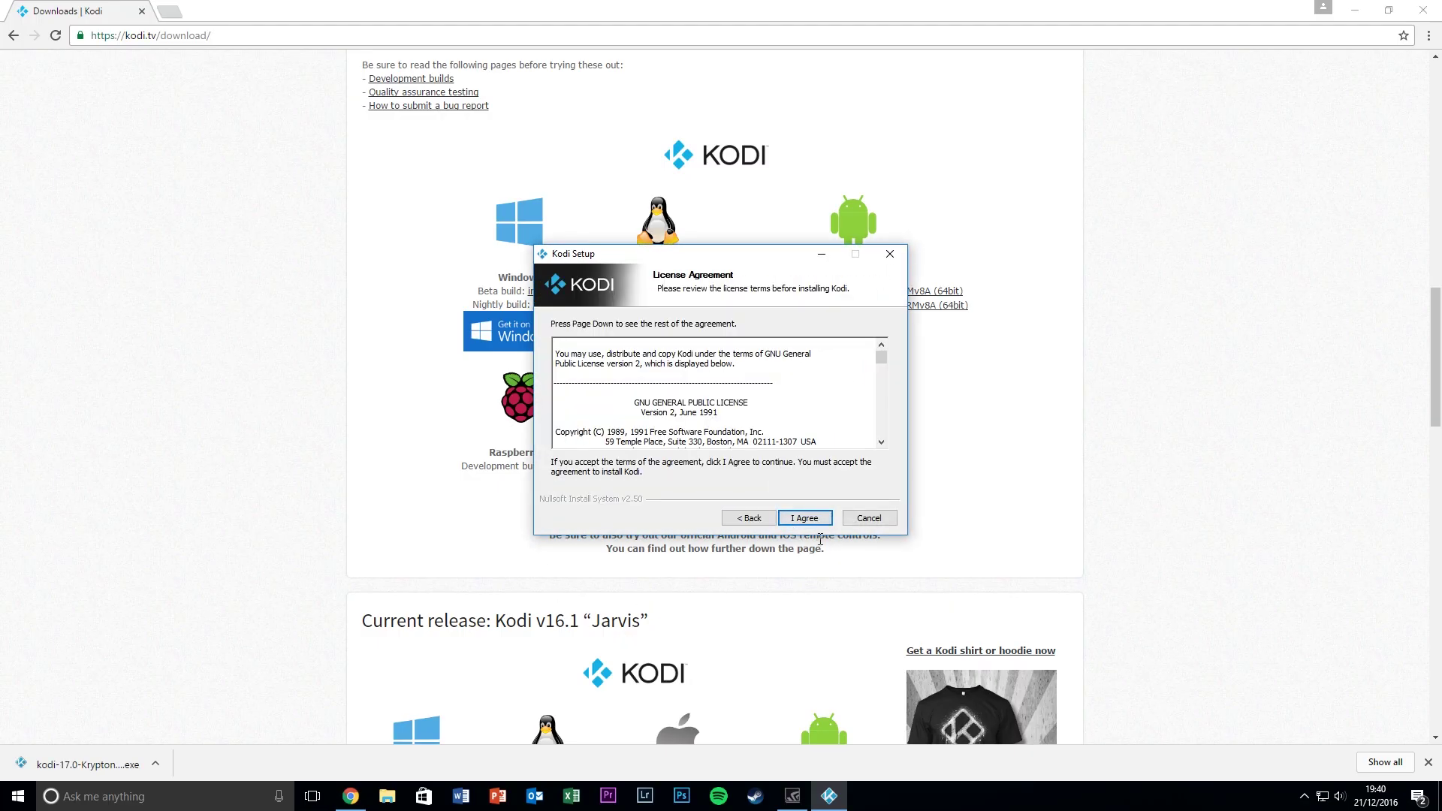
{"action": "left_click", "coordinate": [804, 519]}
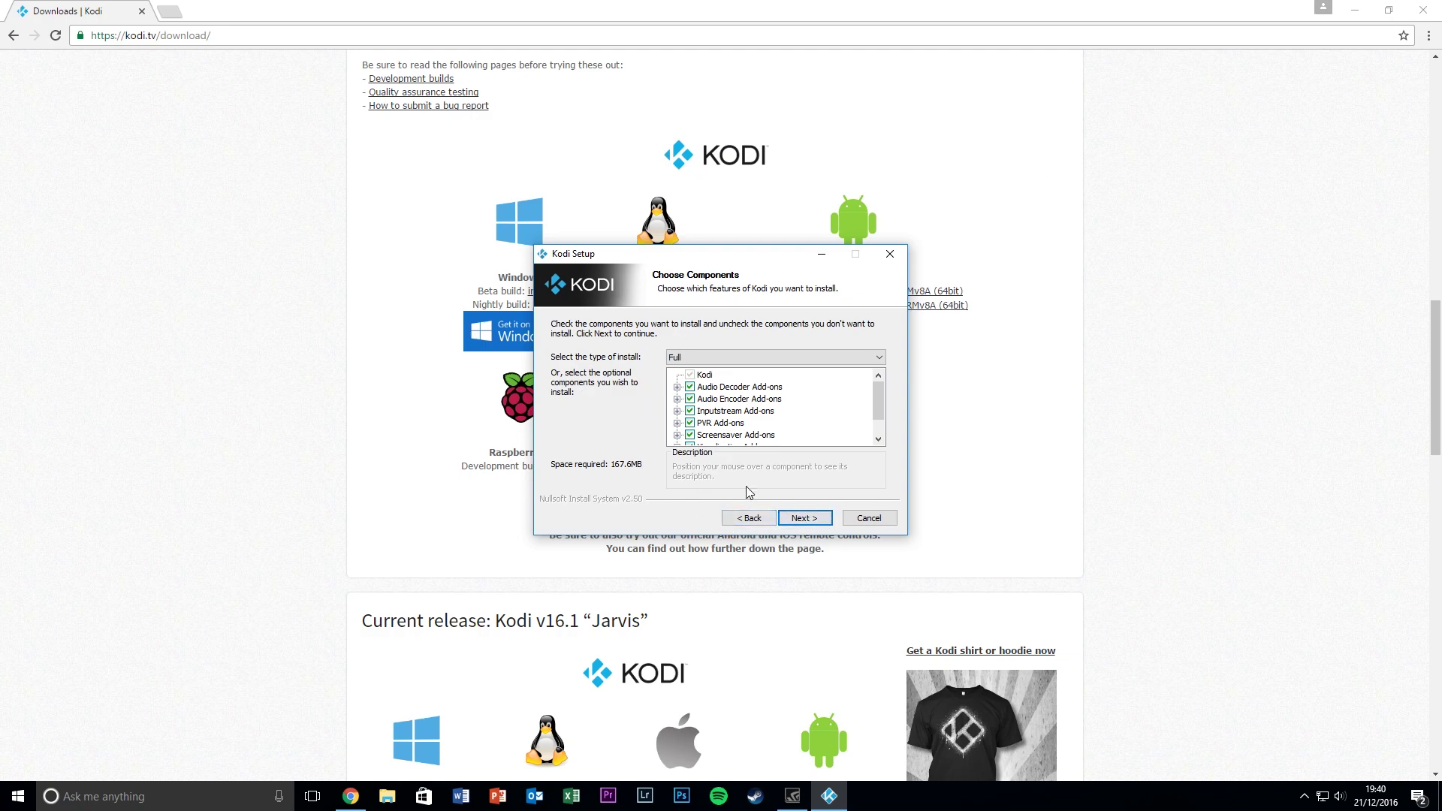
{"action": "left_click", "coordinate": [802, 525]}
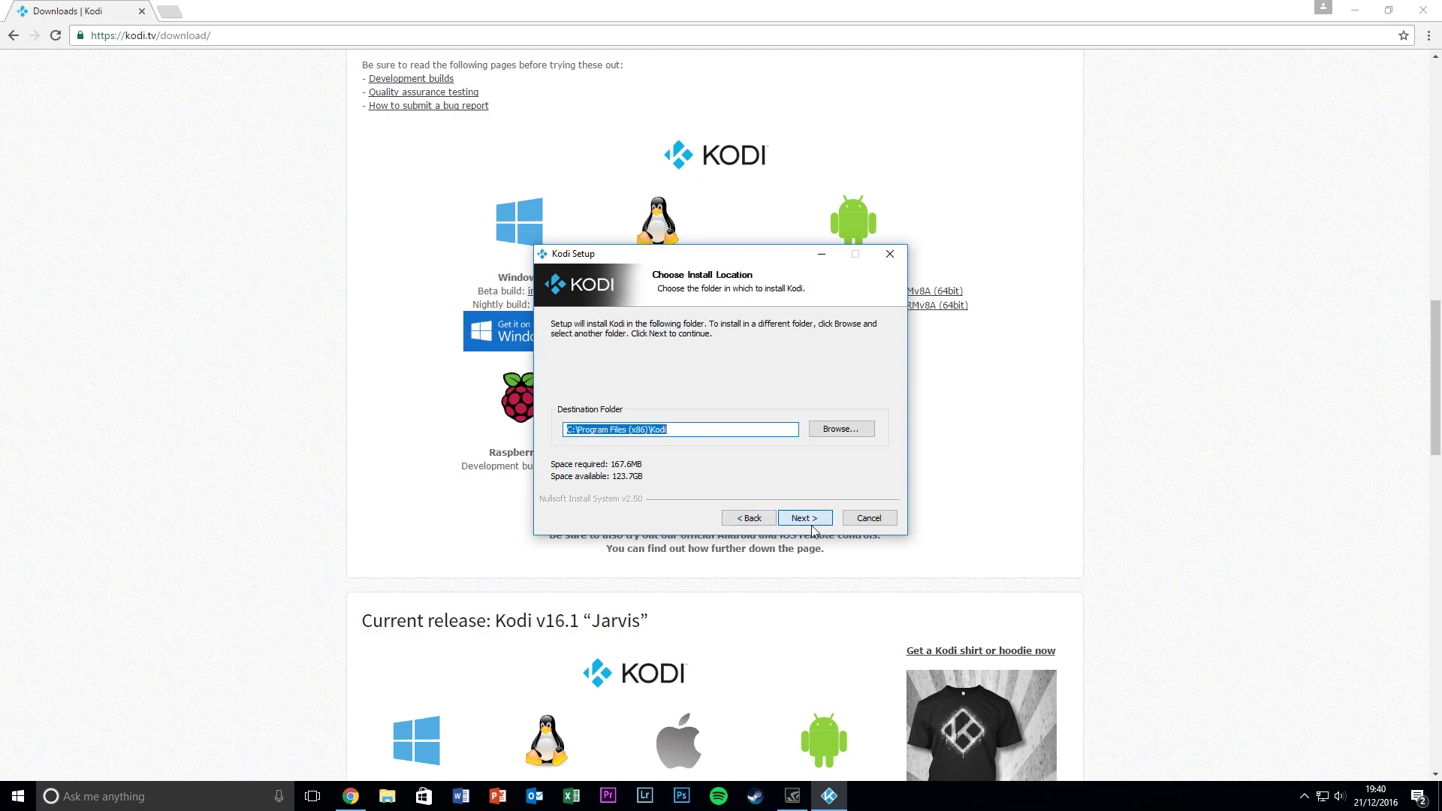
Install Kodi into C:\Program Files (x86)\Kodi and finish the setup with Run Kodi enabled
{"action": "left_click", "coordinate": [798, 520]}
{"action": "left_click", "coordinate": [749, 518]}
{"action": "left_click", "coordinate": [799, 519]}
{"action": "left_click", "coordinate": [795, 522]}
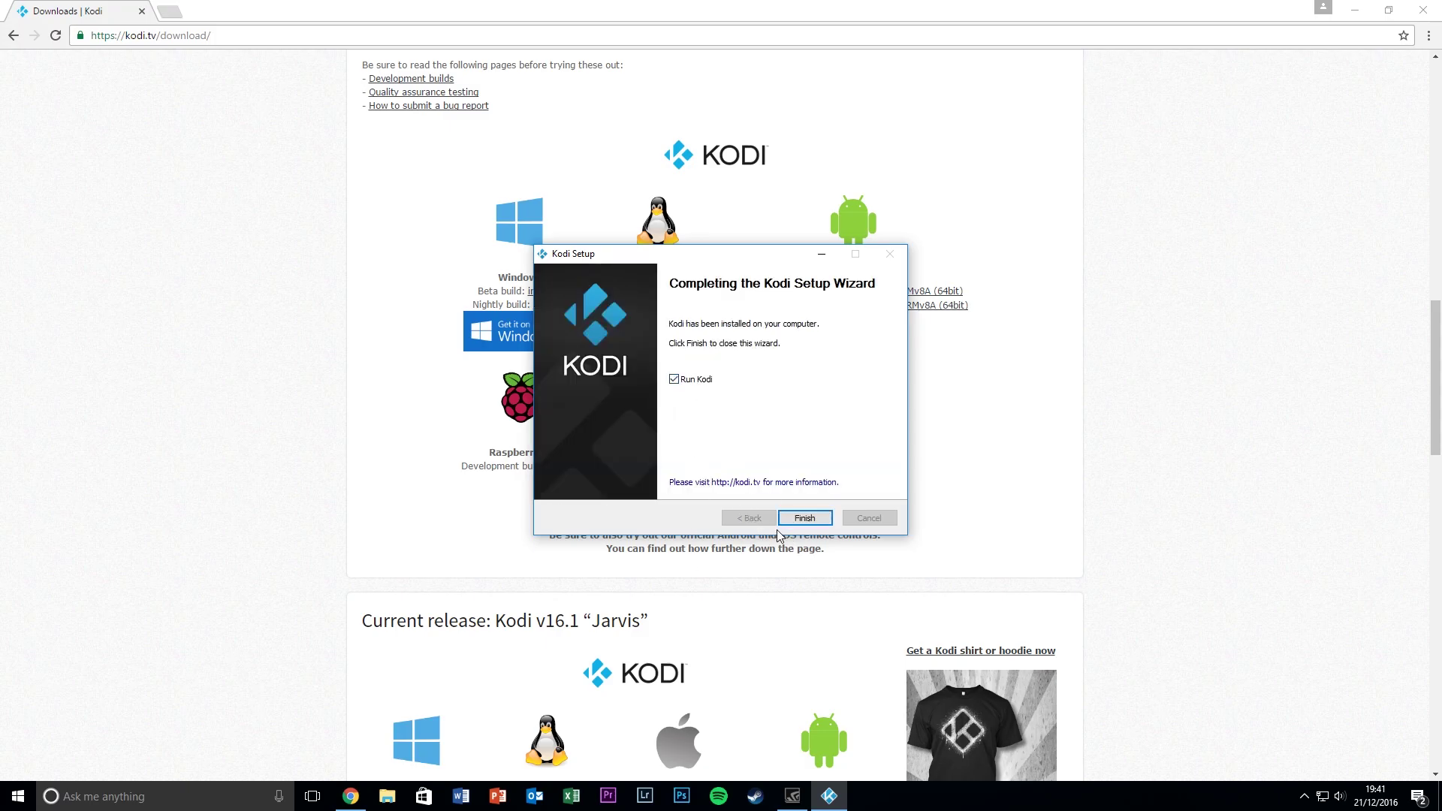
{"action": "left_click", "coordinate": [804, 518]}
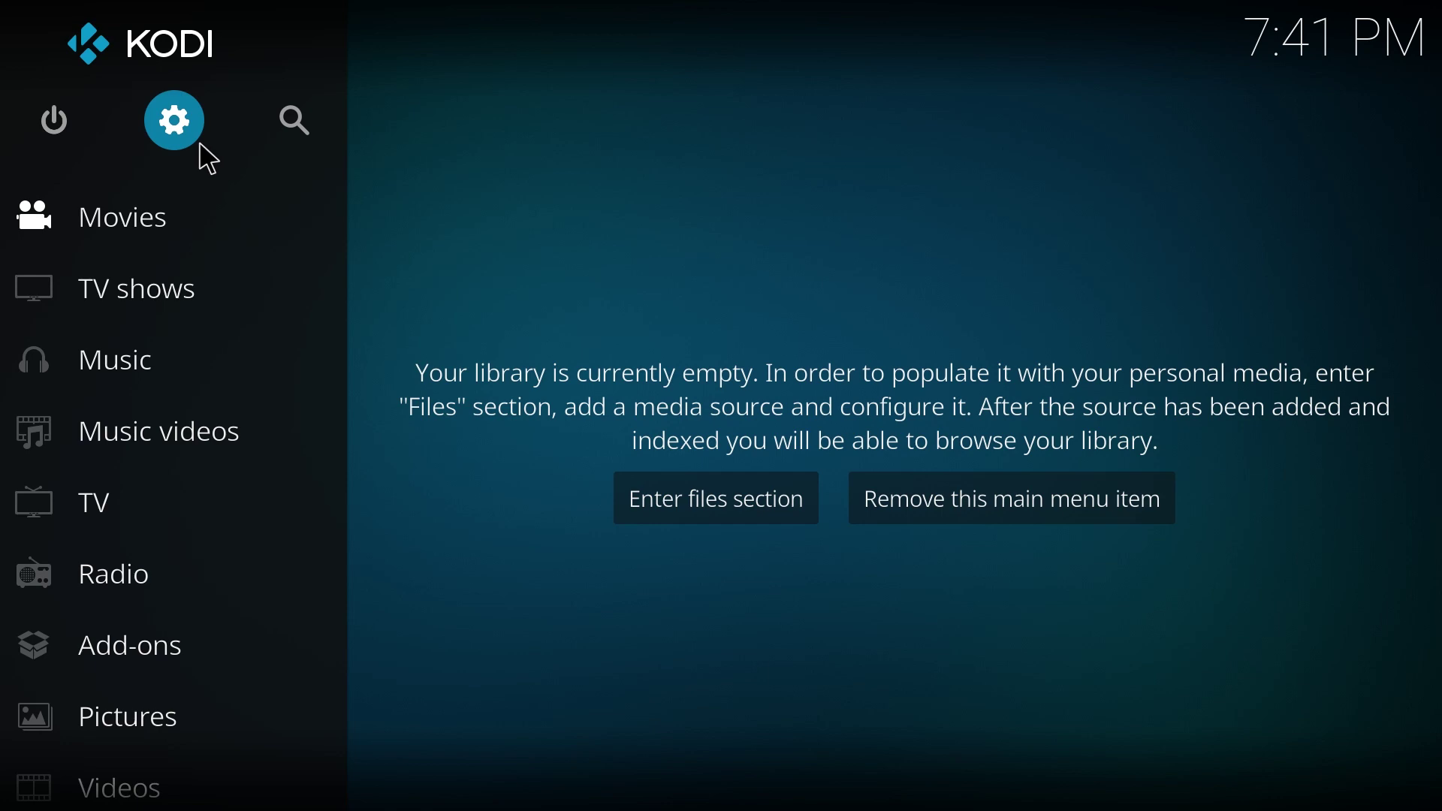
{"action": "left_click", "coordinate": [185, 143]}
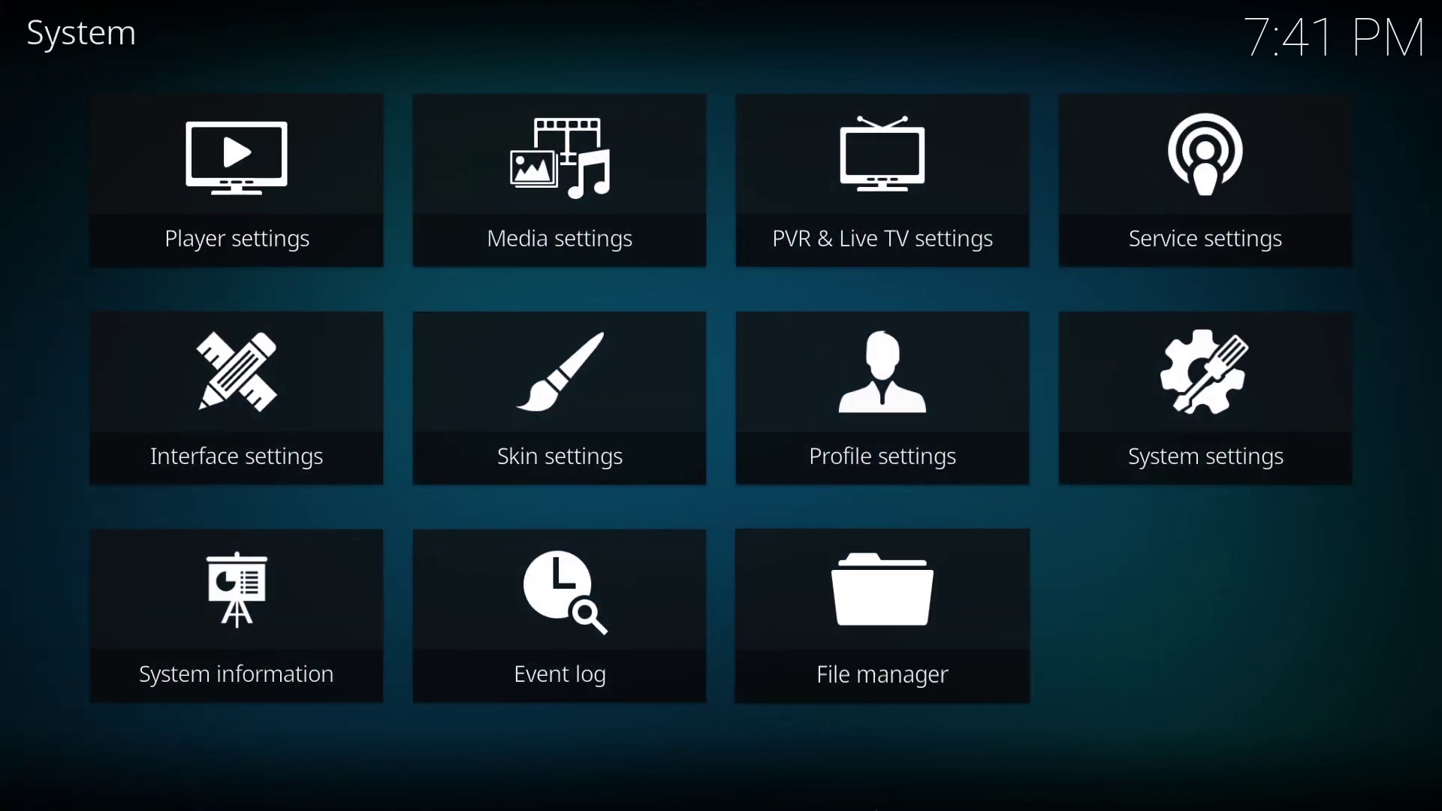
{"action": "left_click", "coordinate": [815, 579]}
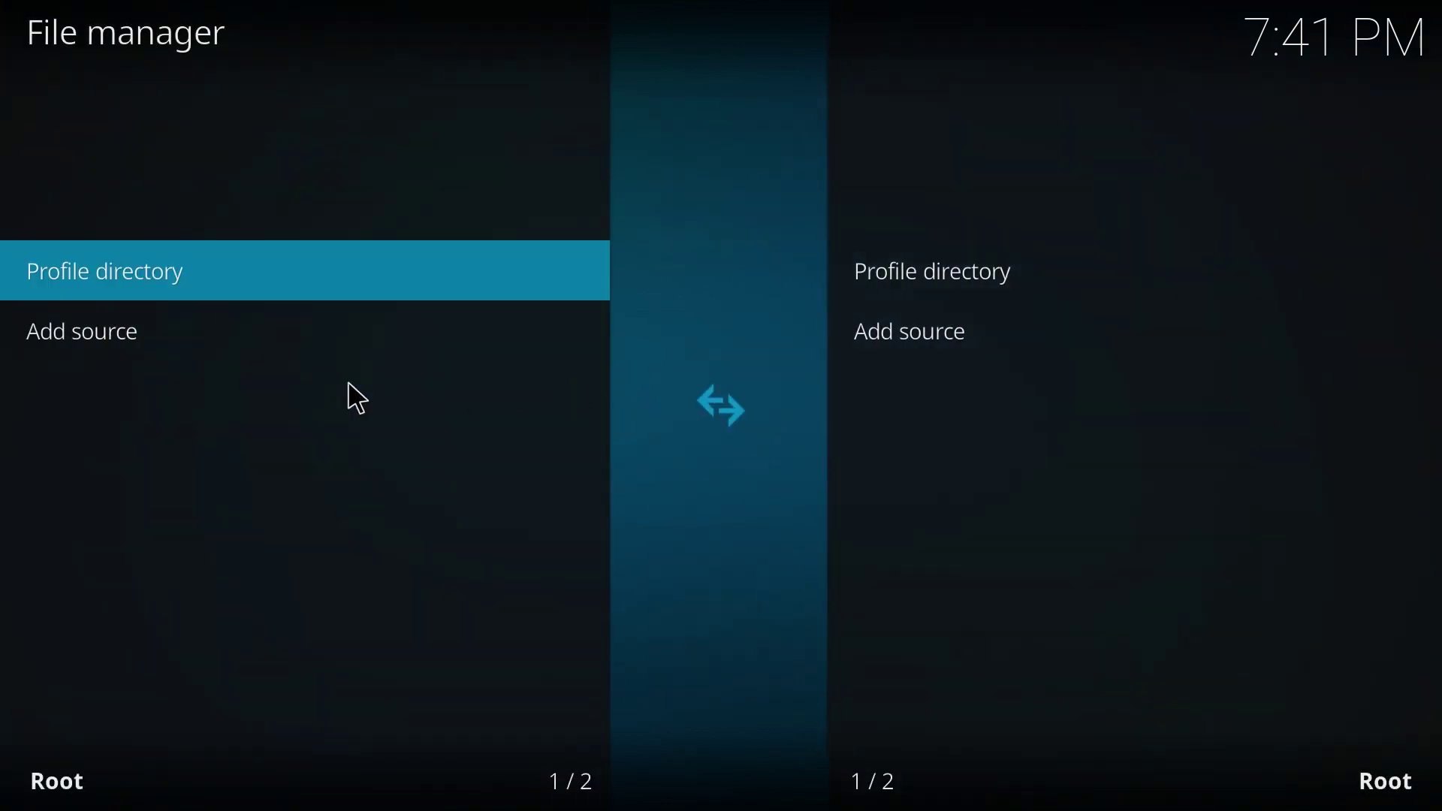
{"action": "left_click", "coordinate": [126, 332]}
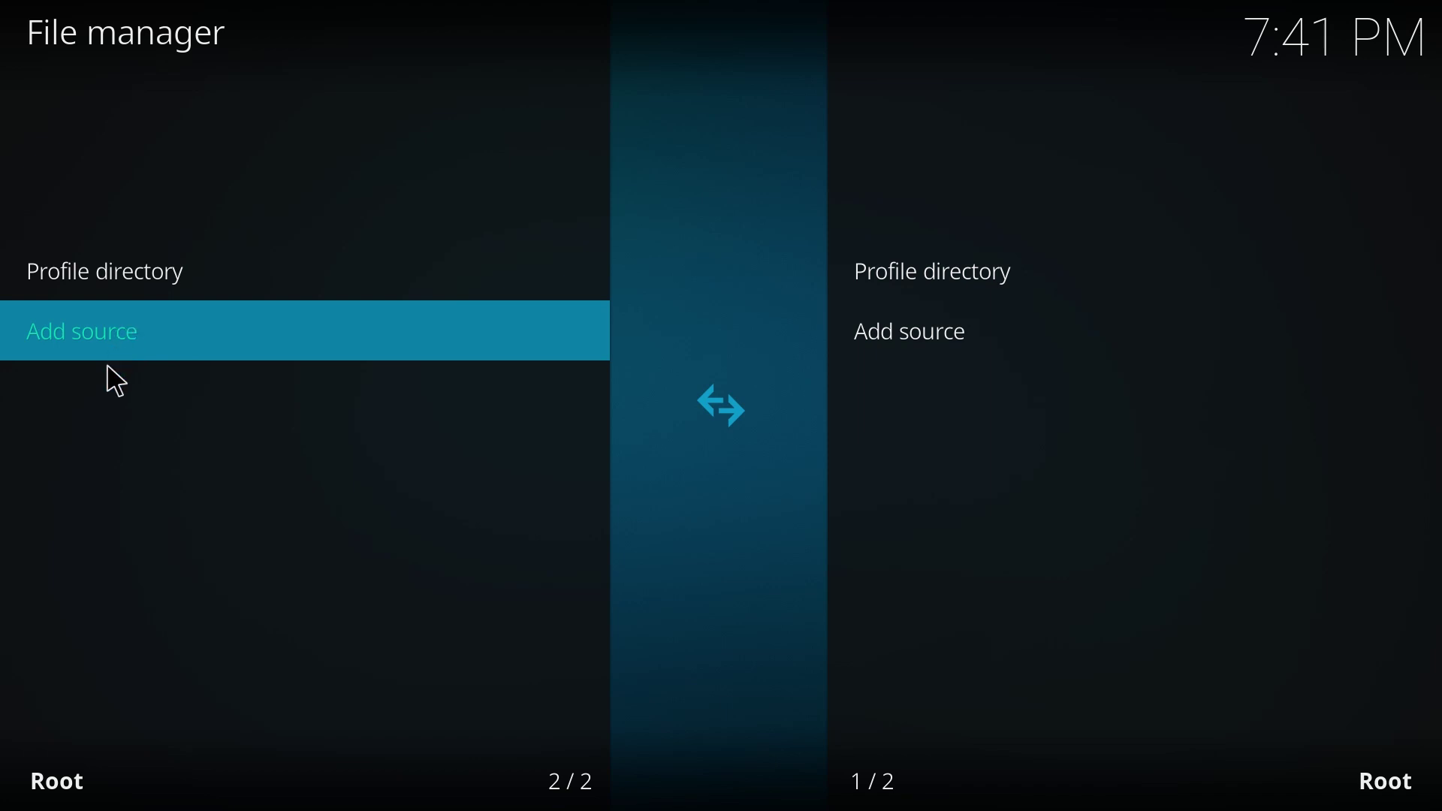
{"action": "left_click", "coordinate": [97, 331]}
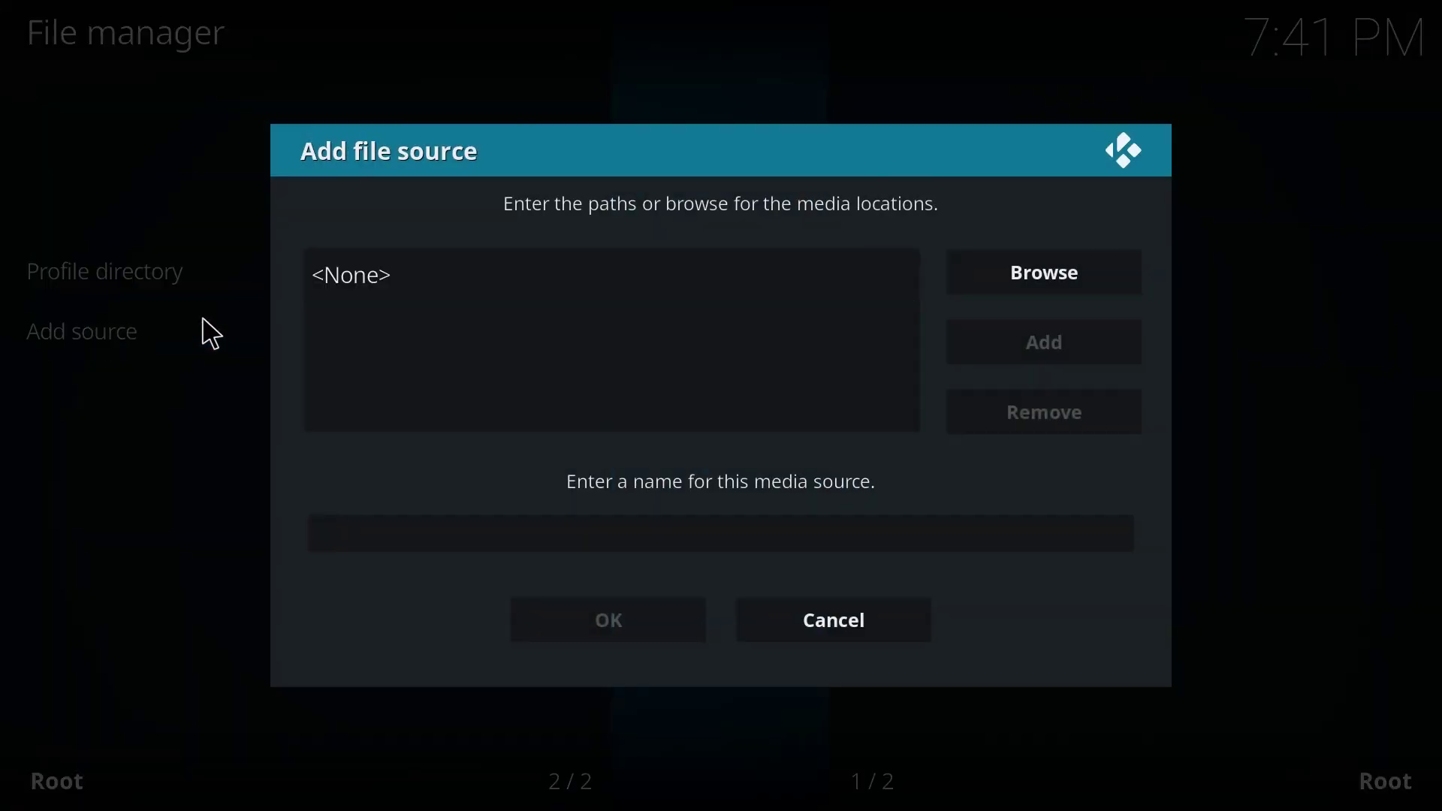
{"action": "left_click", "coordinate": [384, 308]}
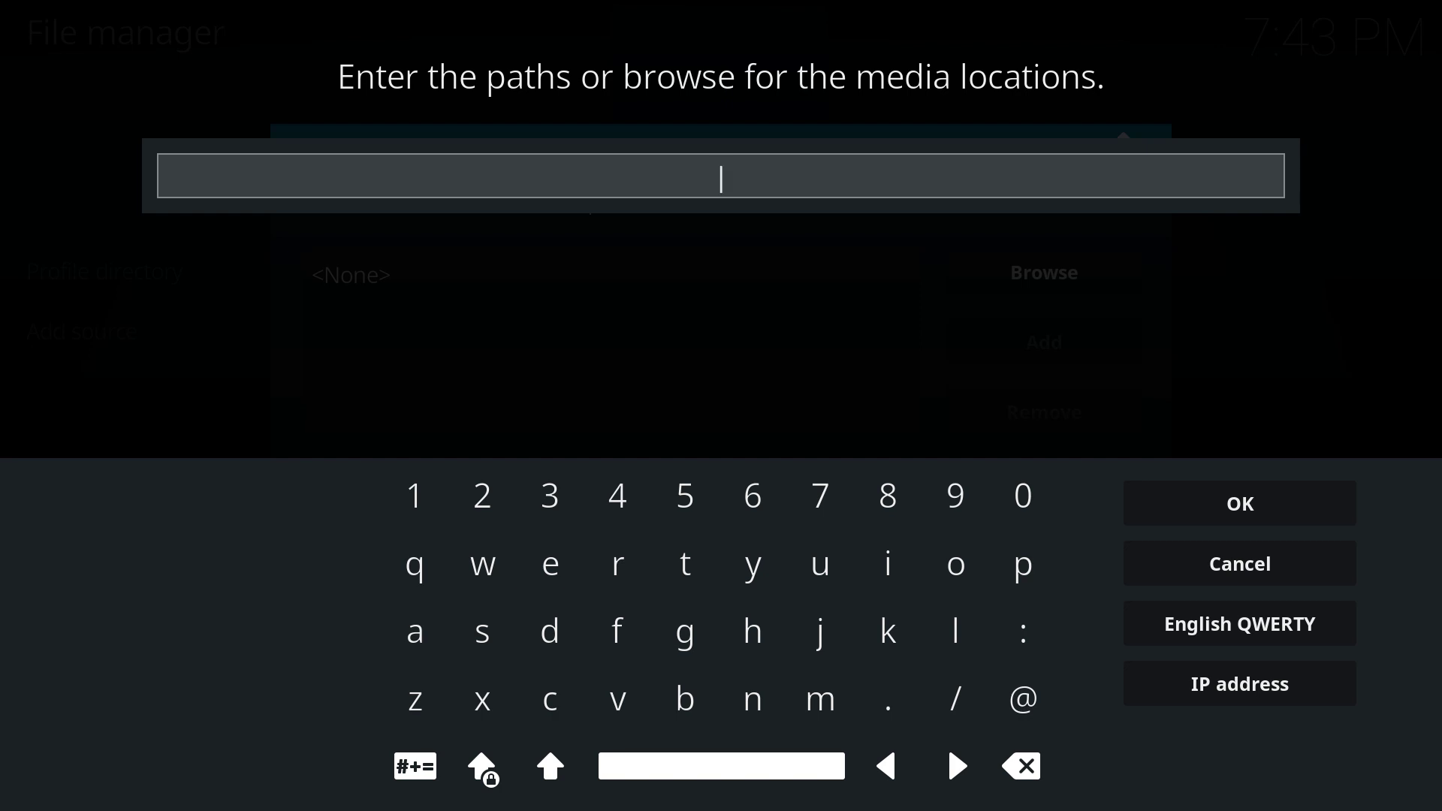
{"action": "type", "text": "http://fusion."}
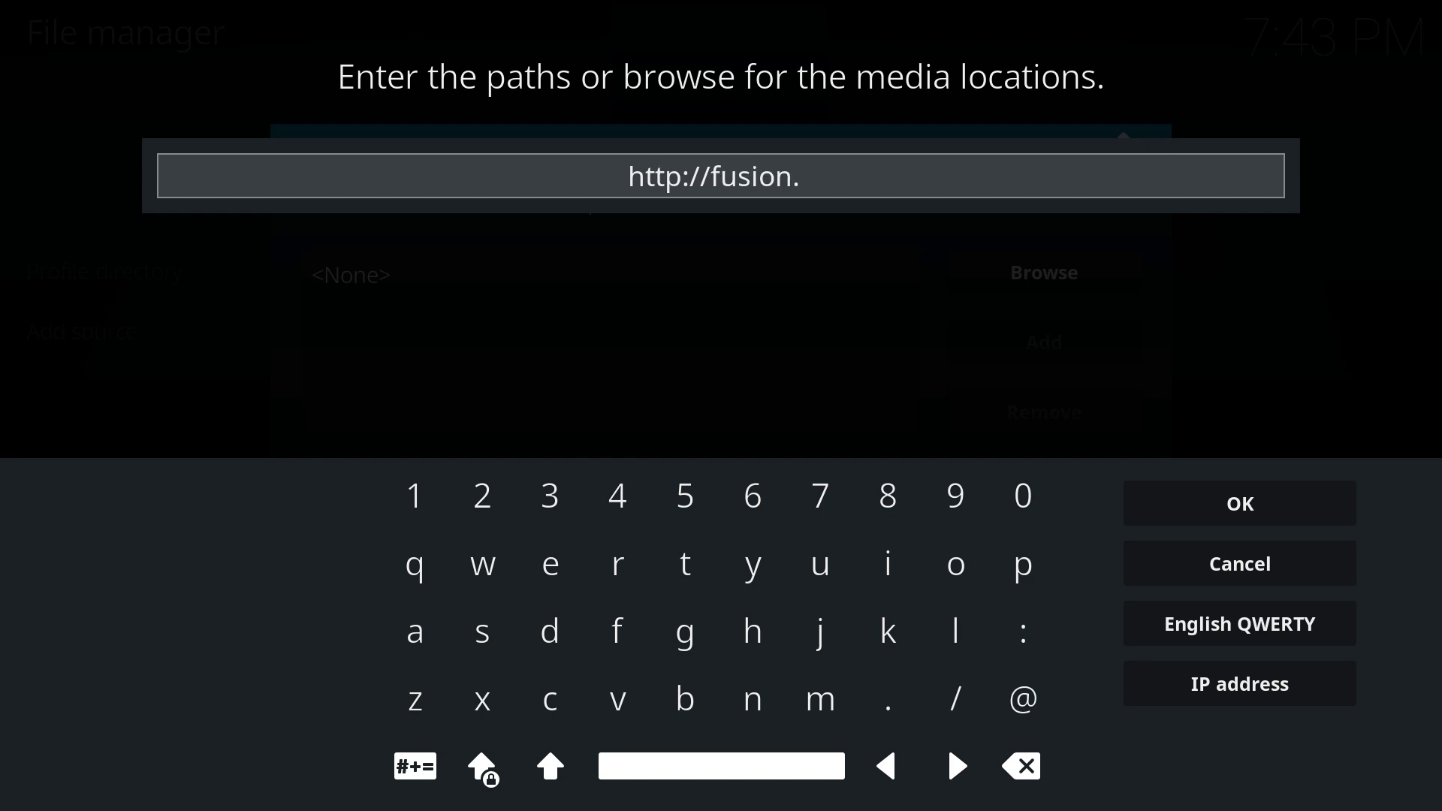
{"action": "type", "text": "tvadd"}
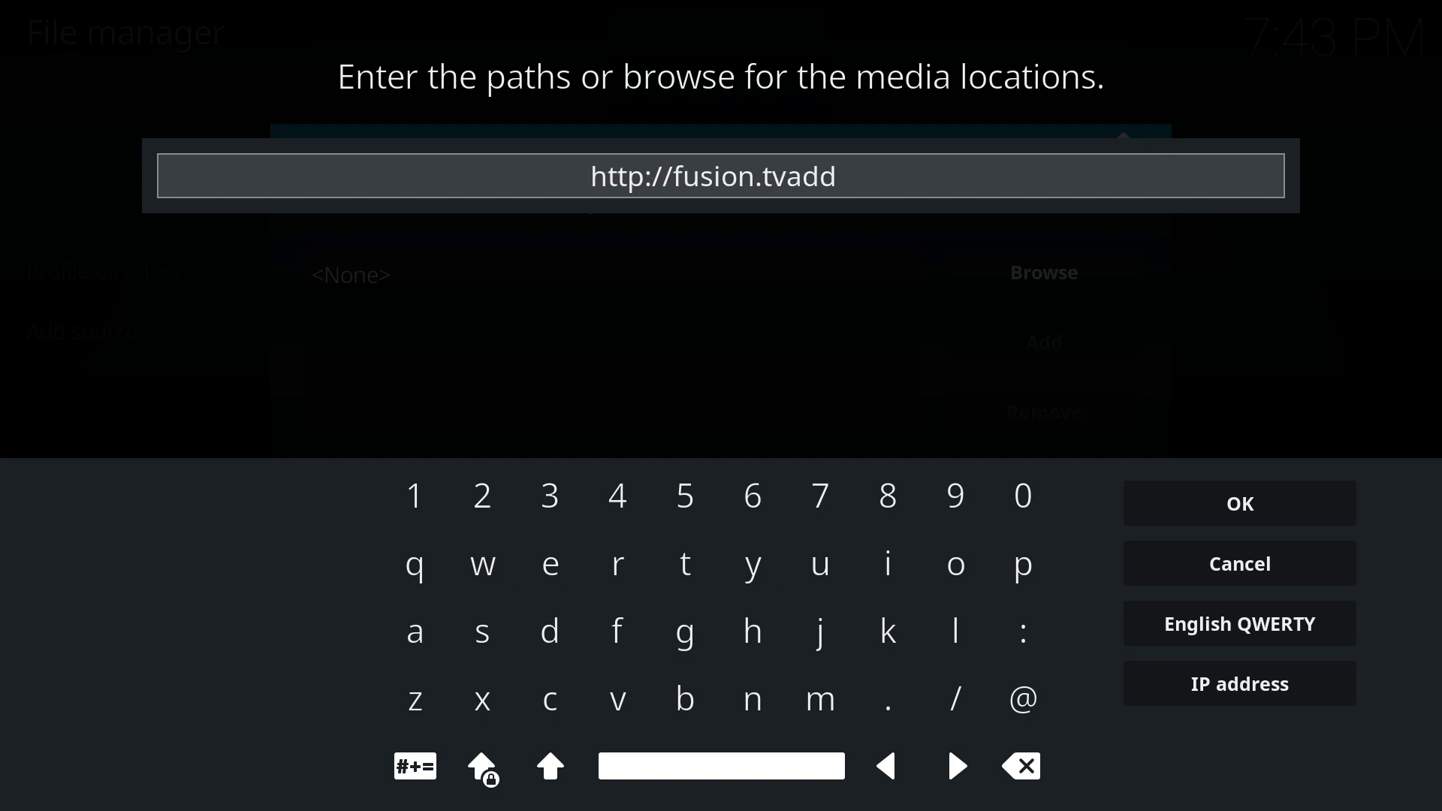
{"action": "type", "text": "ons.ag"}
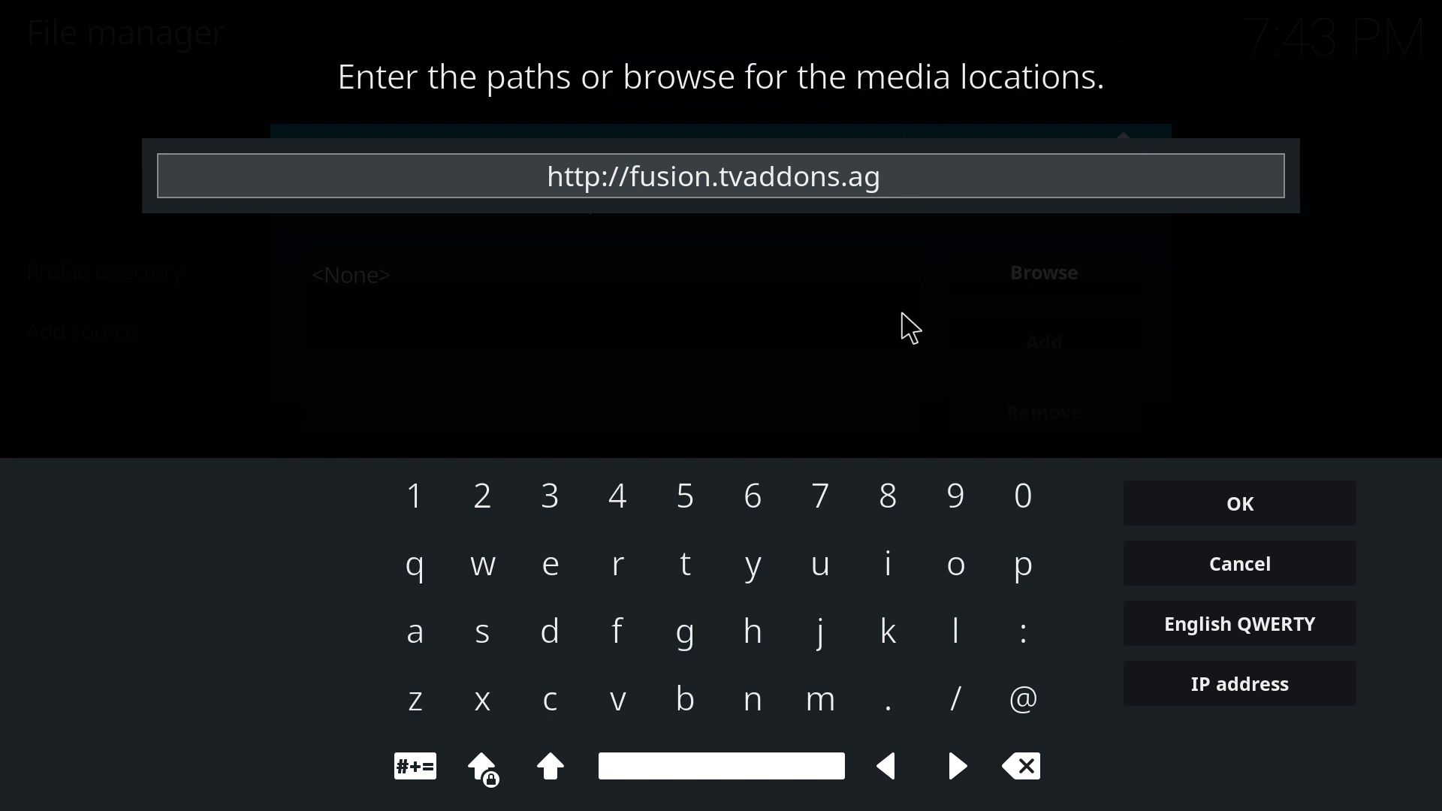
{"action": "left_click", "coordinate": [1181, 509]}
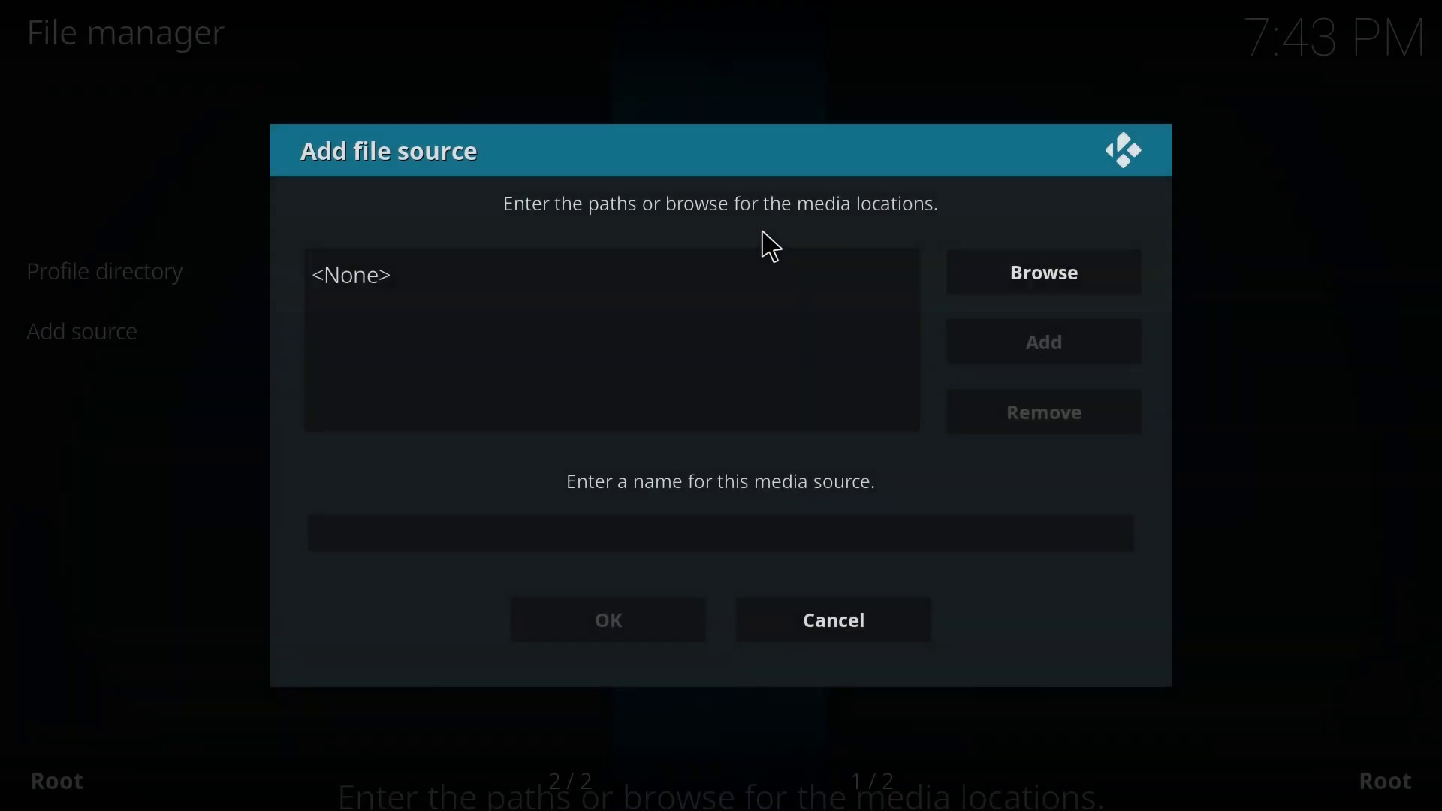
Name the media source .fusion, save it and return to the home screen
{"action": "left_click", "coordinate": [658, 532]}
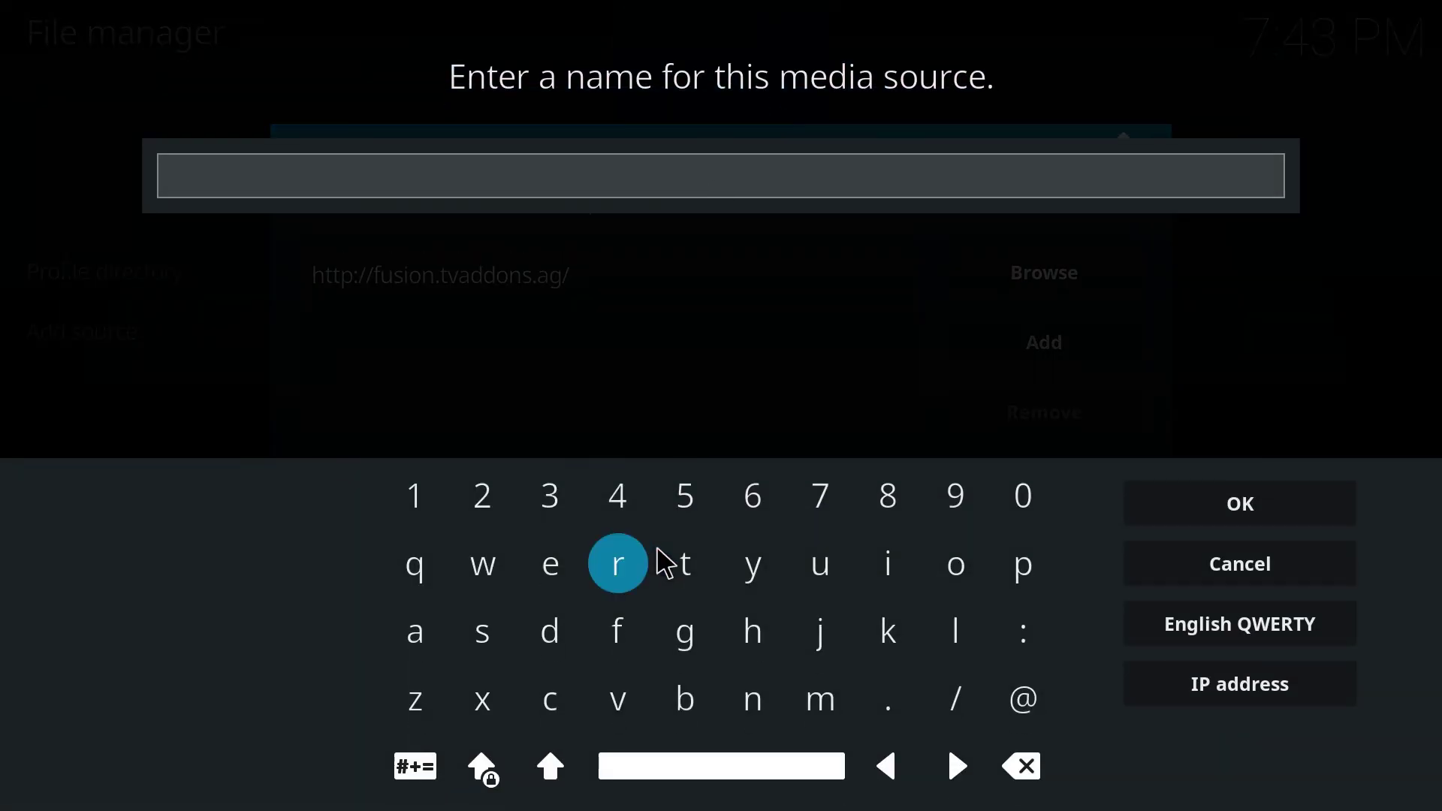
{"action": "type", "text": ".fusion"}
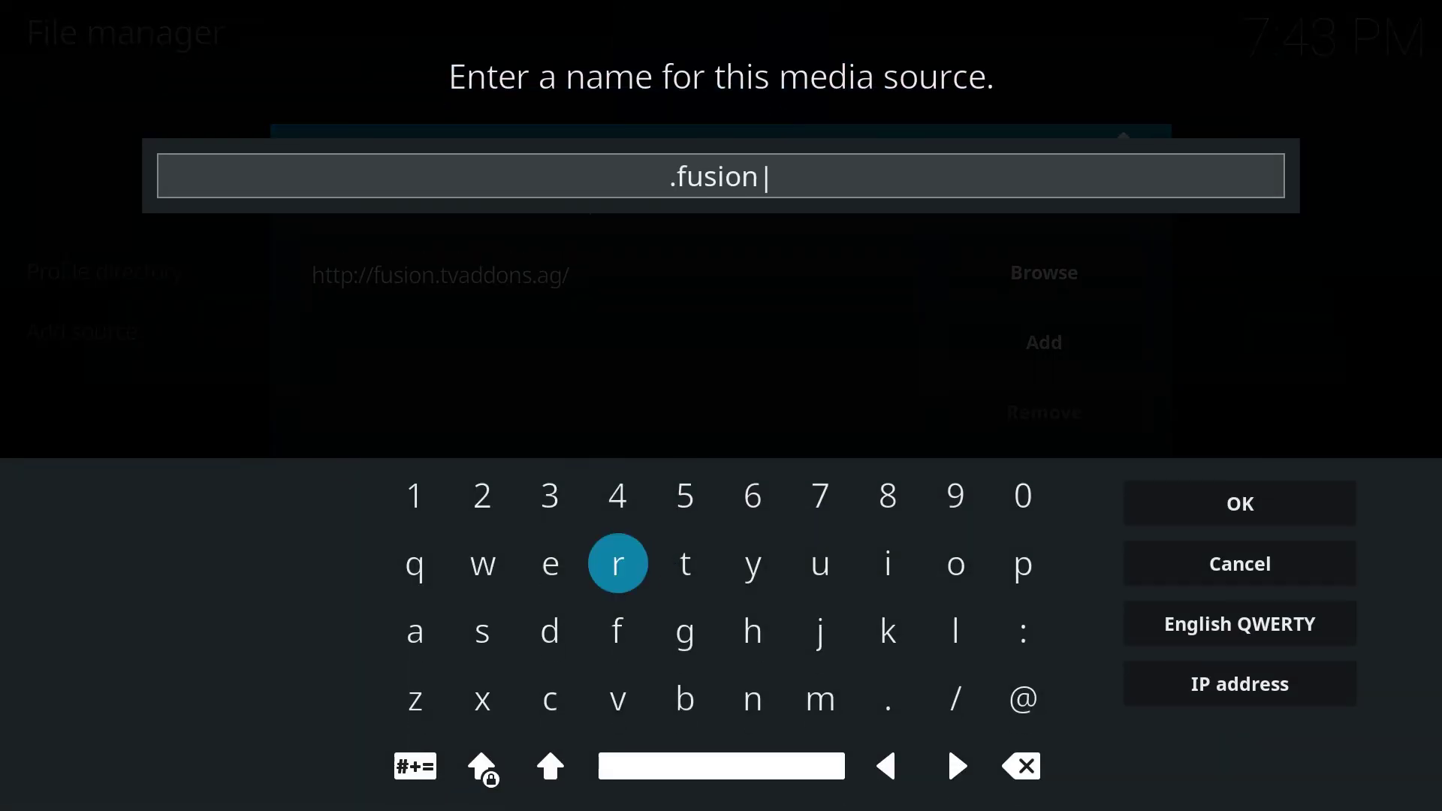
{"action": "type", "text": "+"}
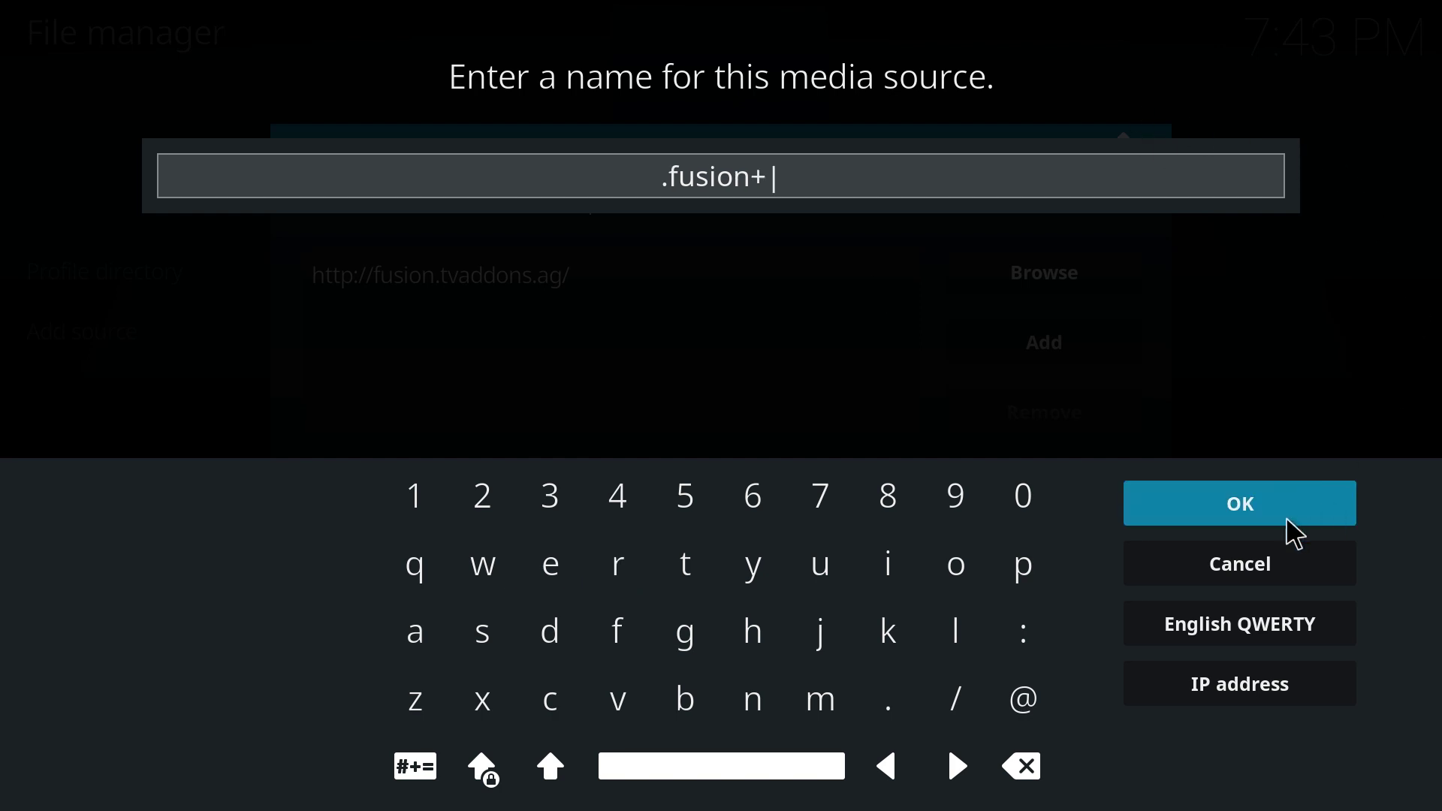
{"action": "key", "text": "BackSpace"}
{"action": "left_click", "coordinate": [1232, 502]}
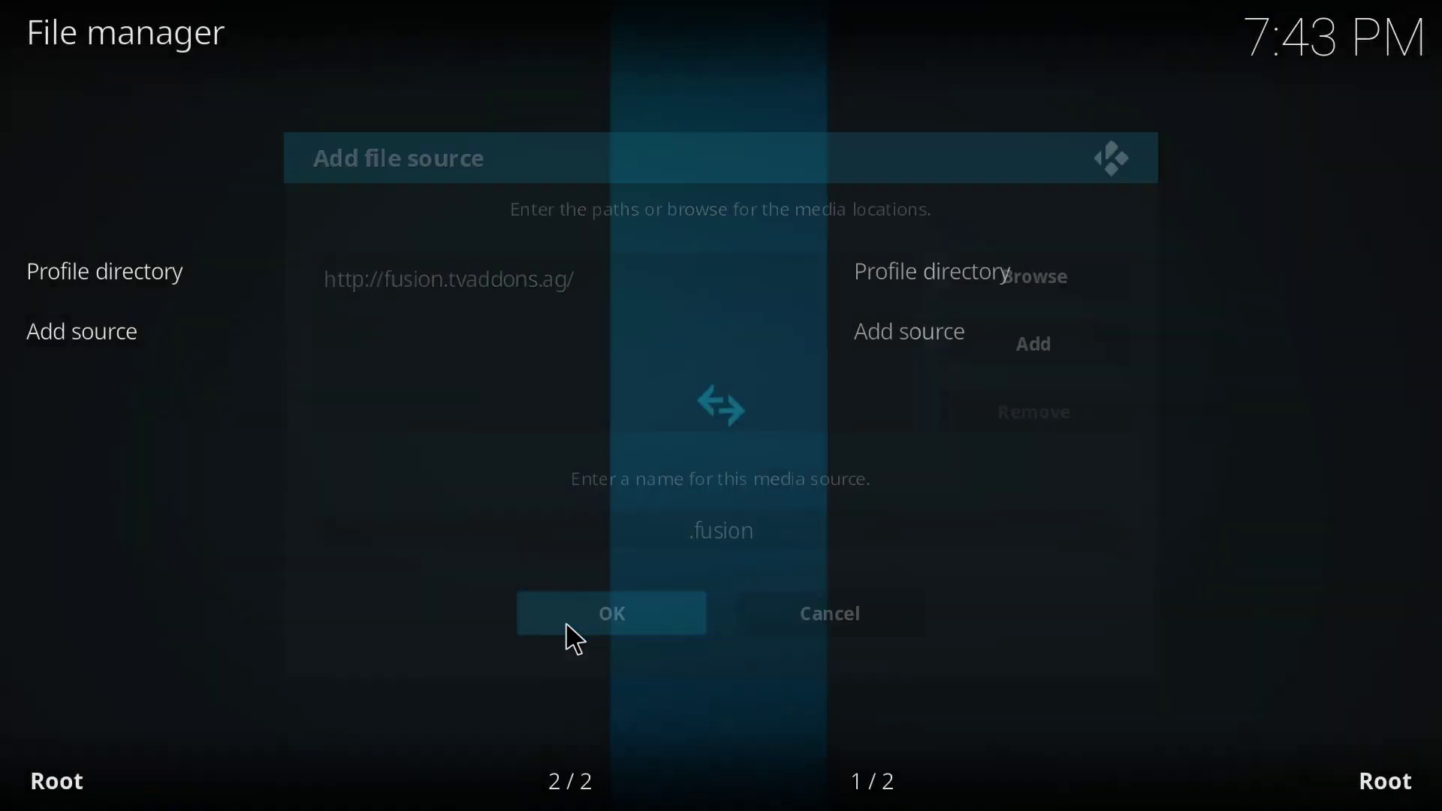
{"action": "right_click", "coordinate": [492, 614]}
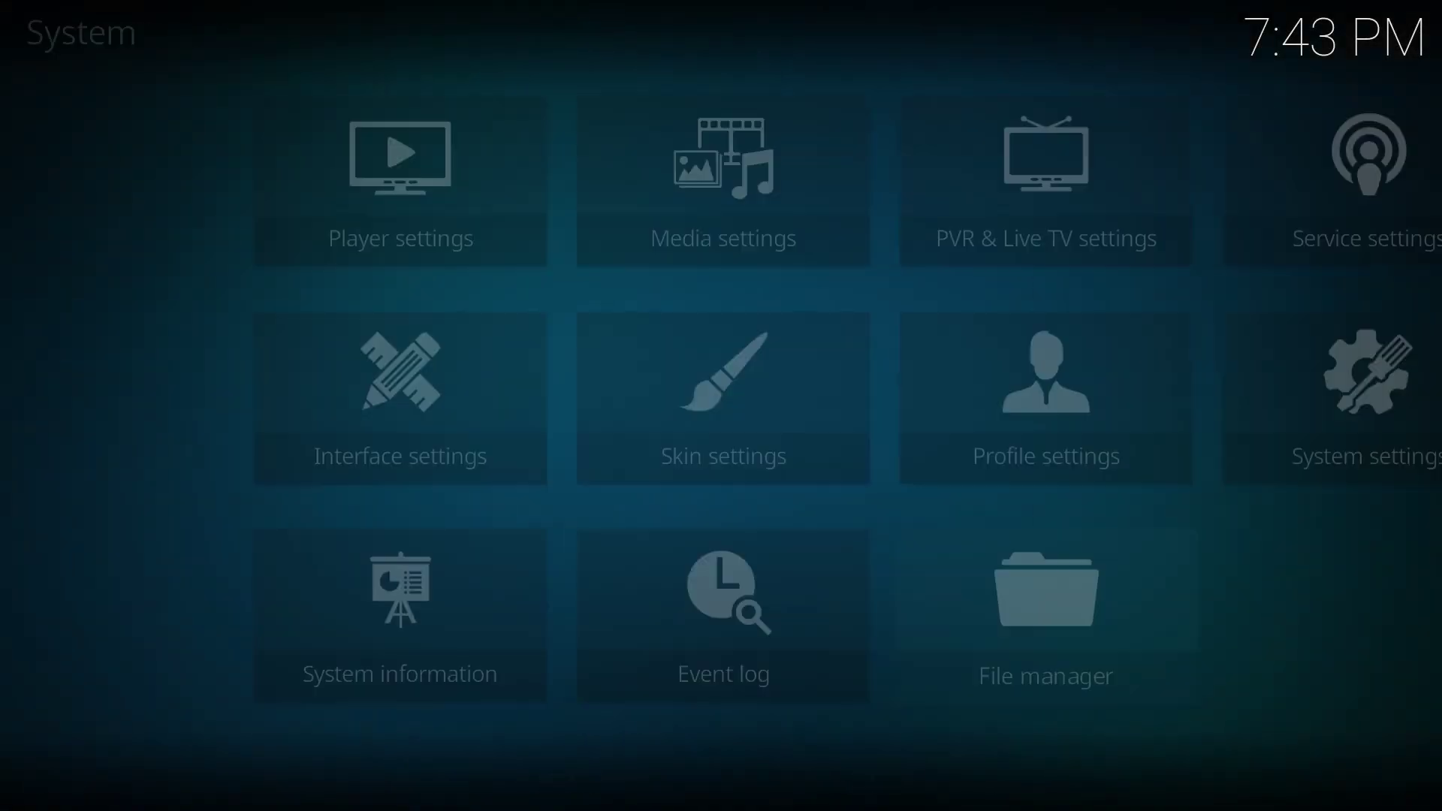
{"action": "key", "text": "Escape"}
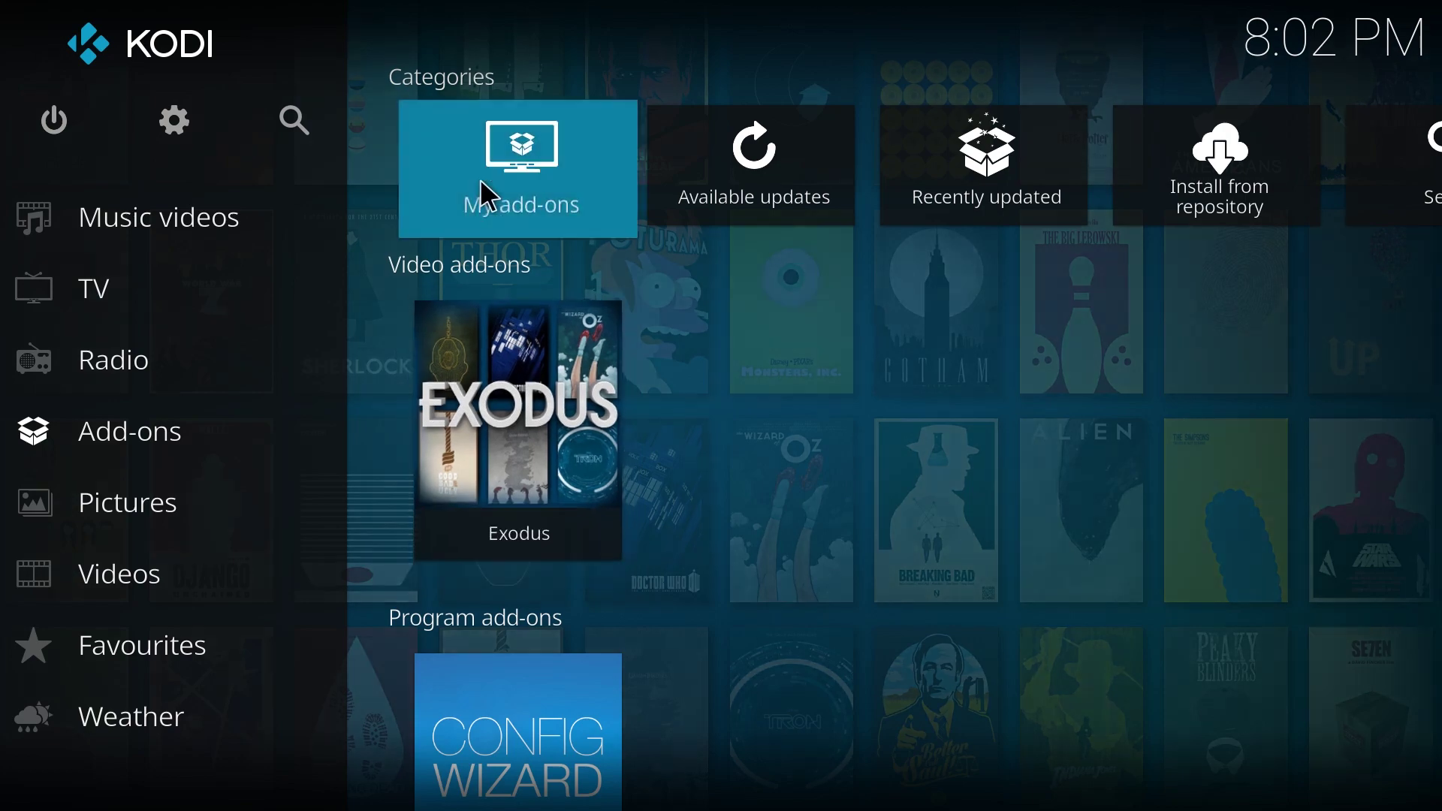
Go to the Add-on browser by way of My add-ons
{"action": "left_click", "coordinate": [538, 158]}
{"action": "scroll", "coordinate": [602, 341], "scroll_direction": "up", "scroll_amount": 6}
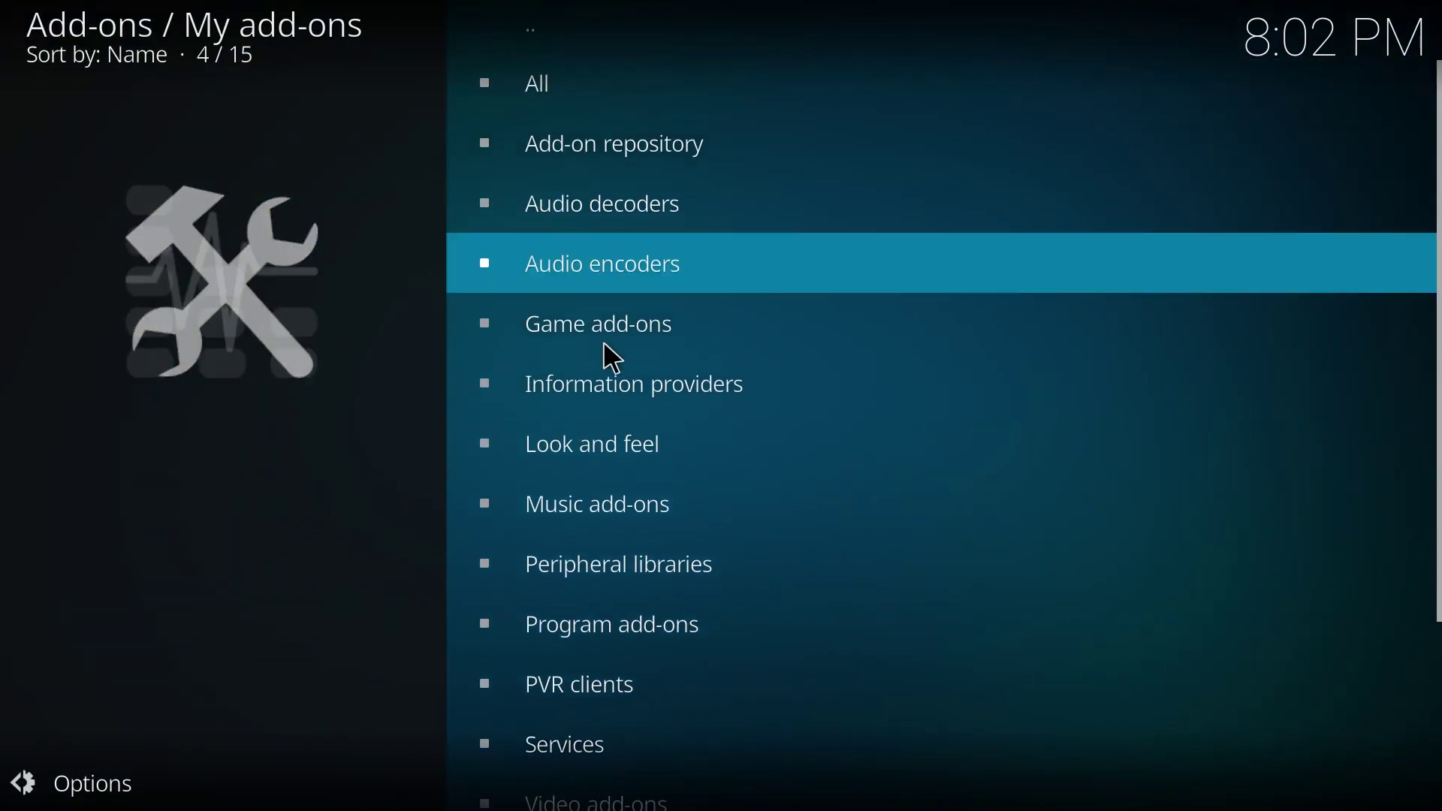
{"action": "scroll", "coordinate": [640, 329], "scroll_direction": "down", "scroll_amount": 4}
{"action": "scroll", "coordinate": [626, 110], "scroll_direction": "up", "scroll_amount": 8}
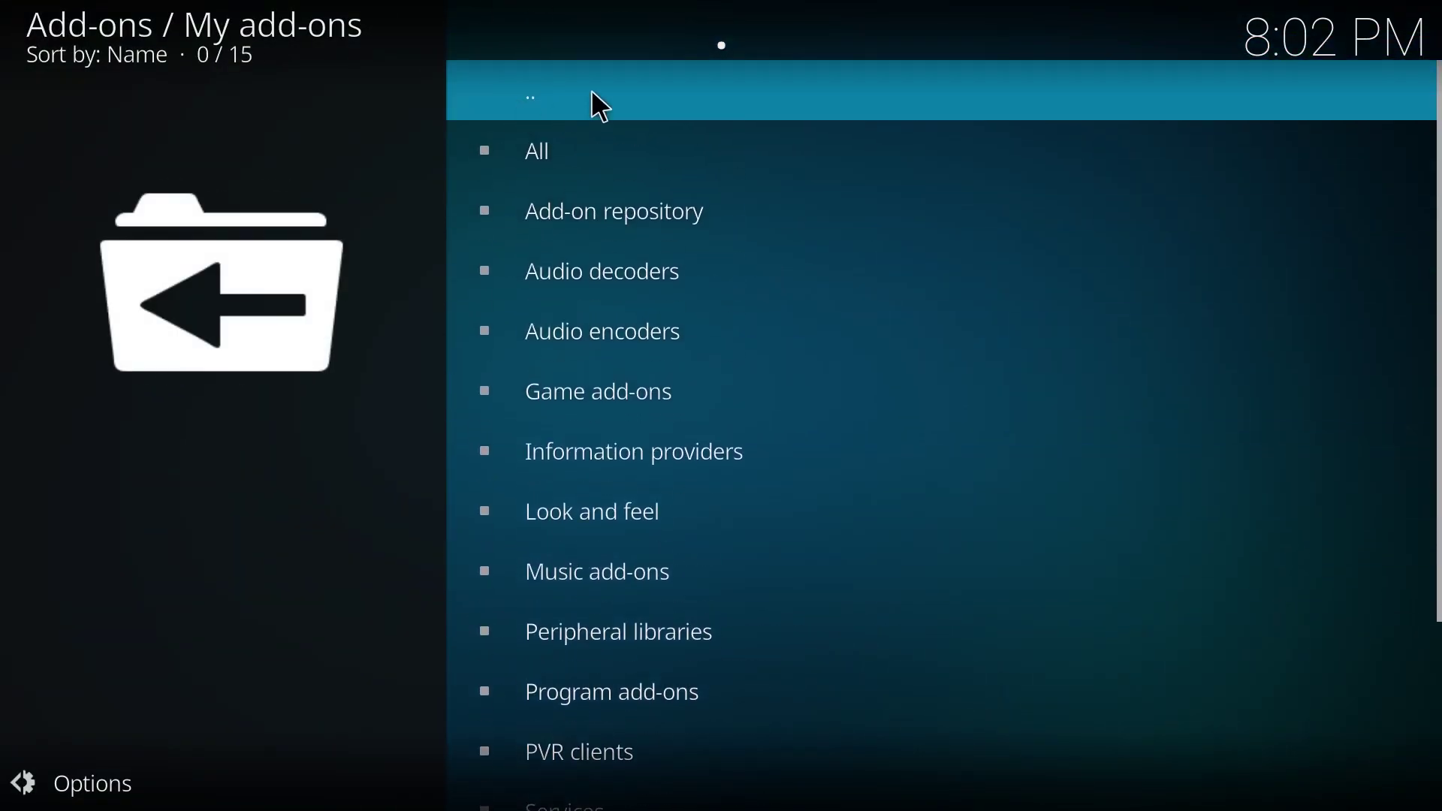
{"action": "left_click", "coordinate": [593, 103]}
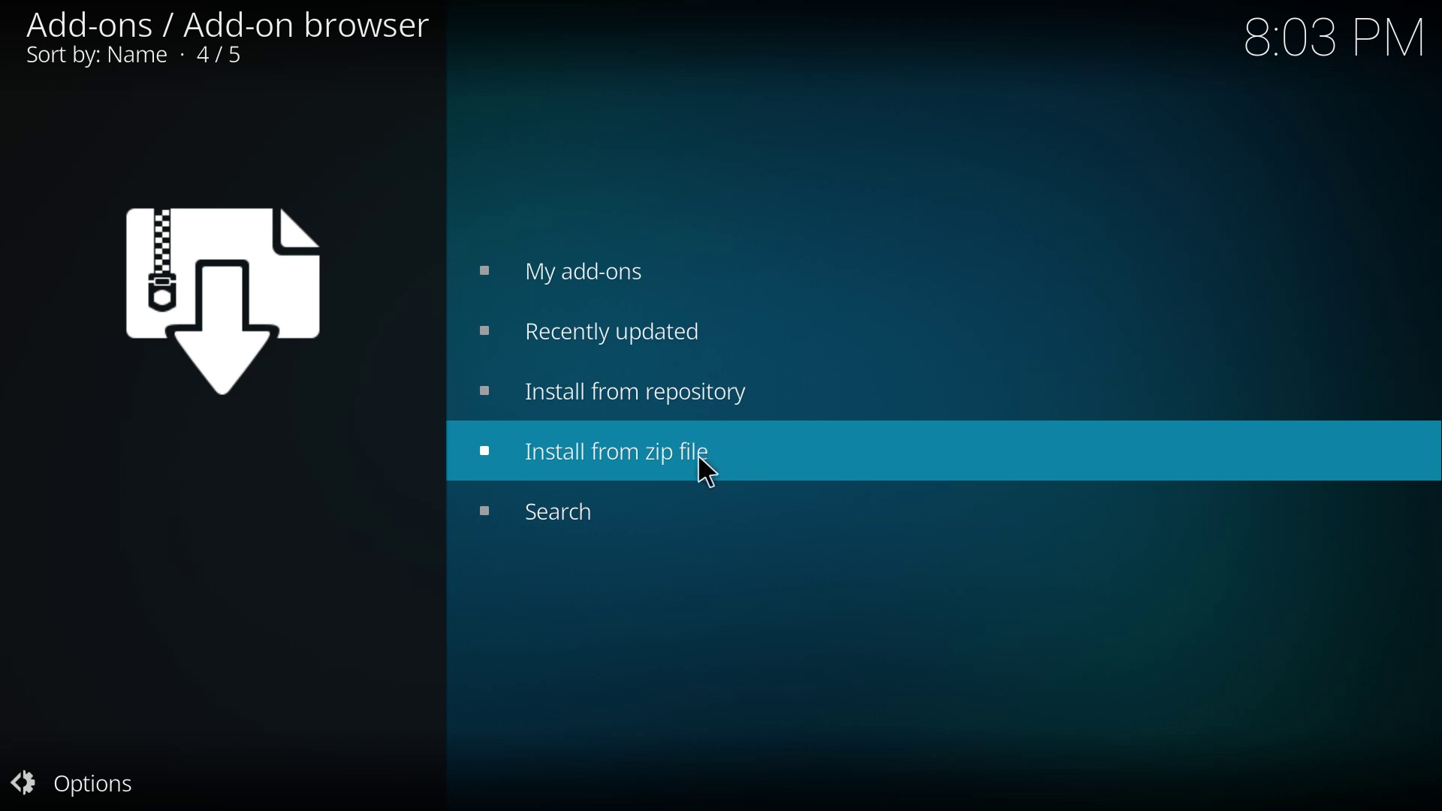
Install plugin.program.addoninstaller-1.2.9.zip from the fusion source's begin-here folder, then return to the home screen
{"action": "left_click", "coordinate": [766, 462]}
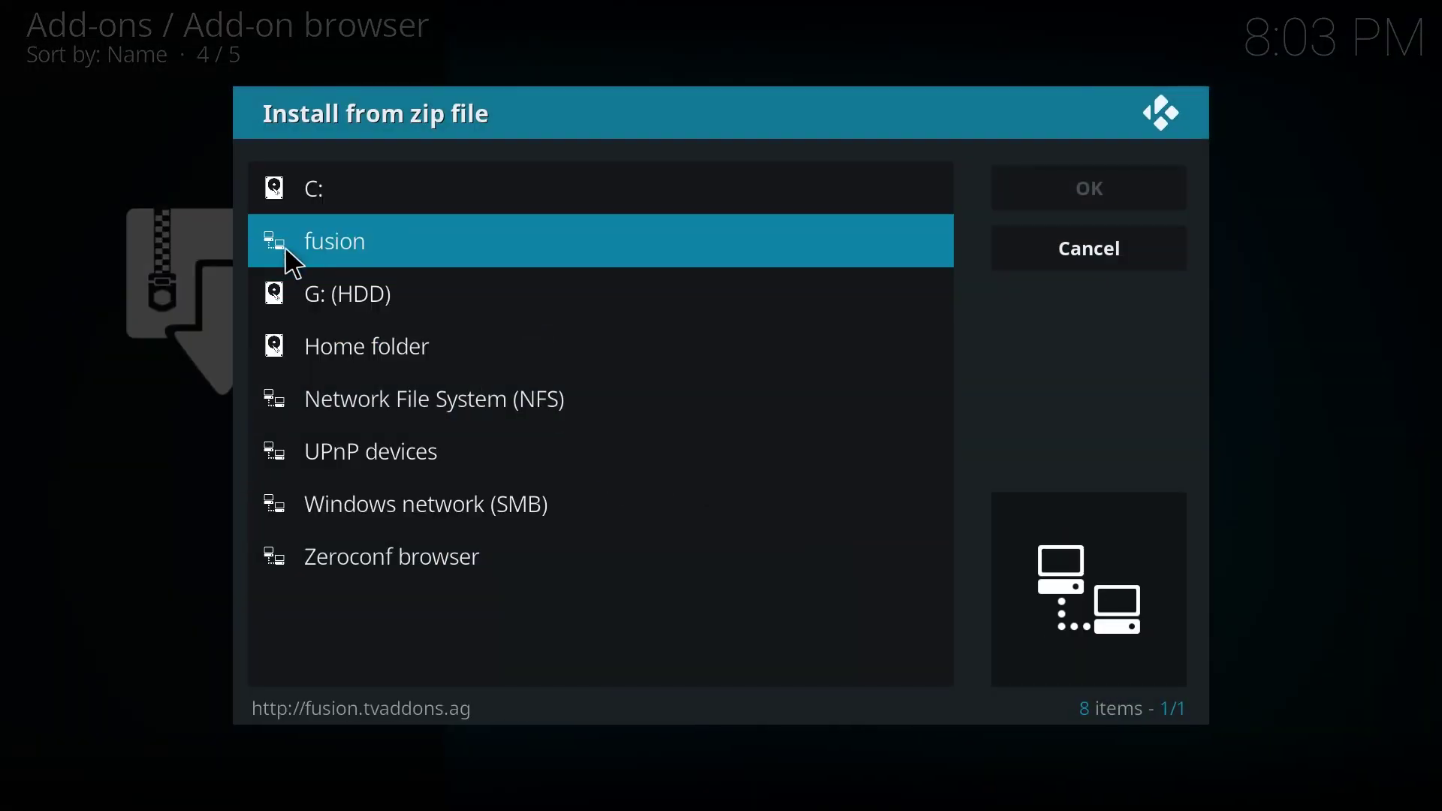
{"action": "left_click", "coordinate": [441, 263]}
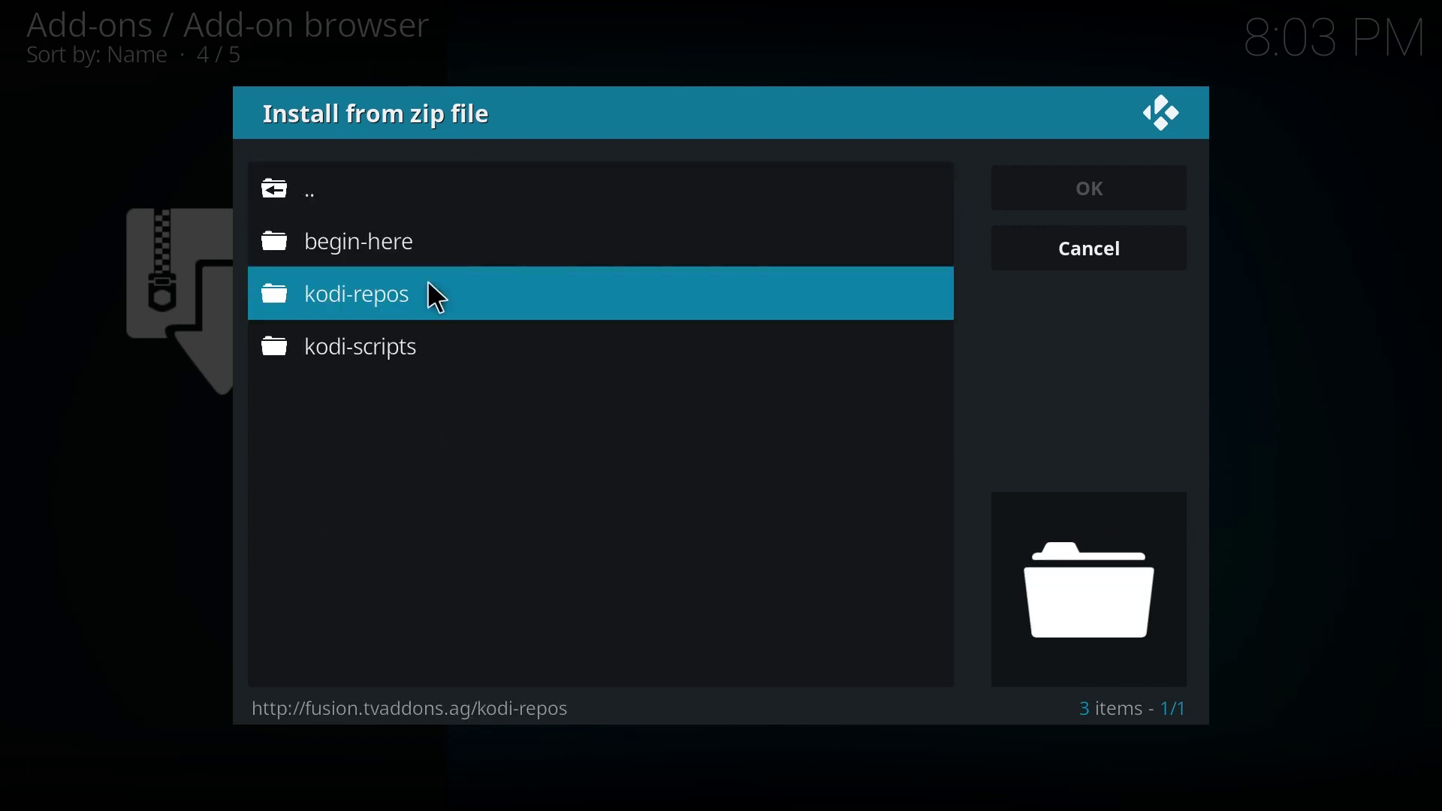
{"action": "left_click", "coordinate": [375, 247]}
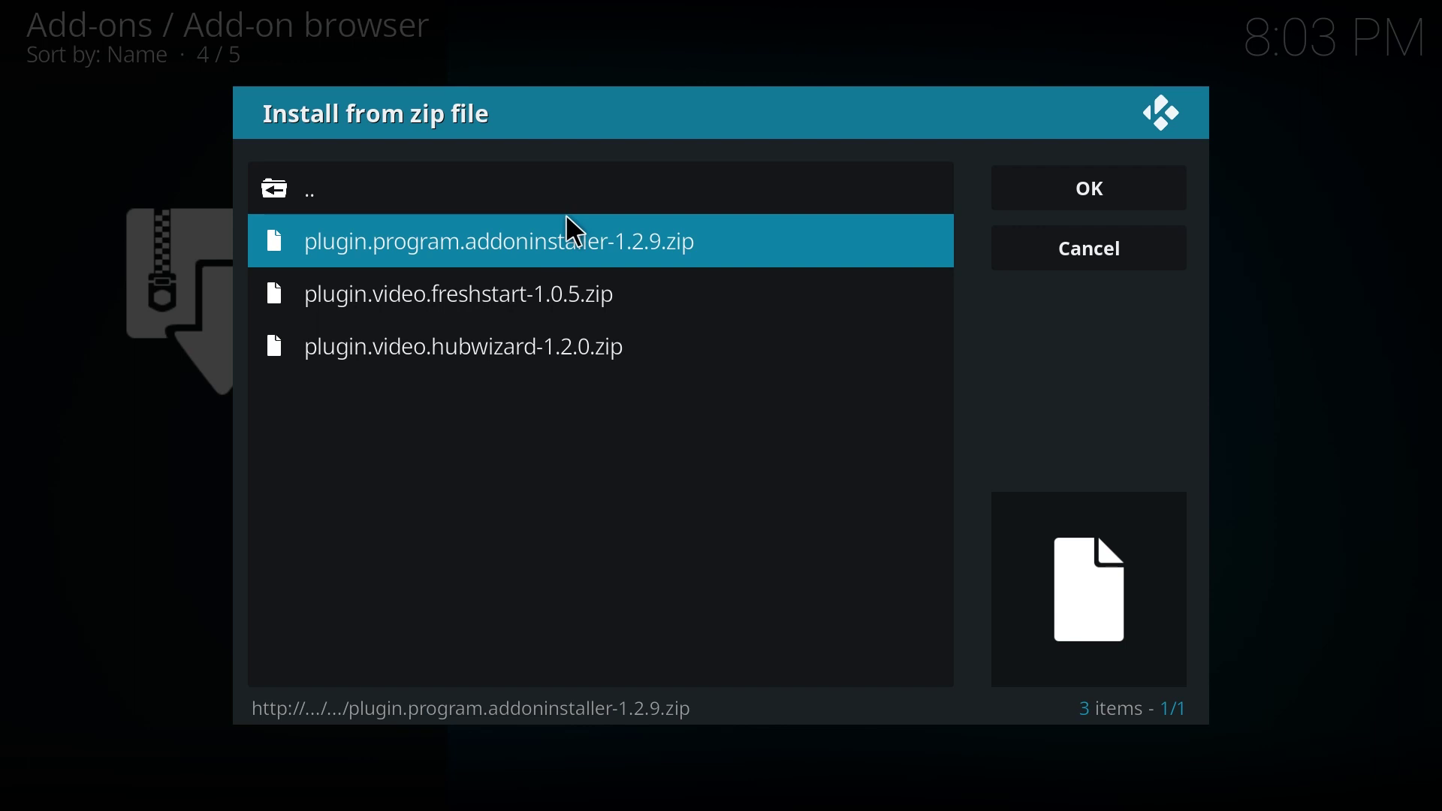
{"action": "left_click", "coordinate": [623, 242]}
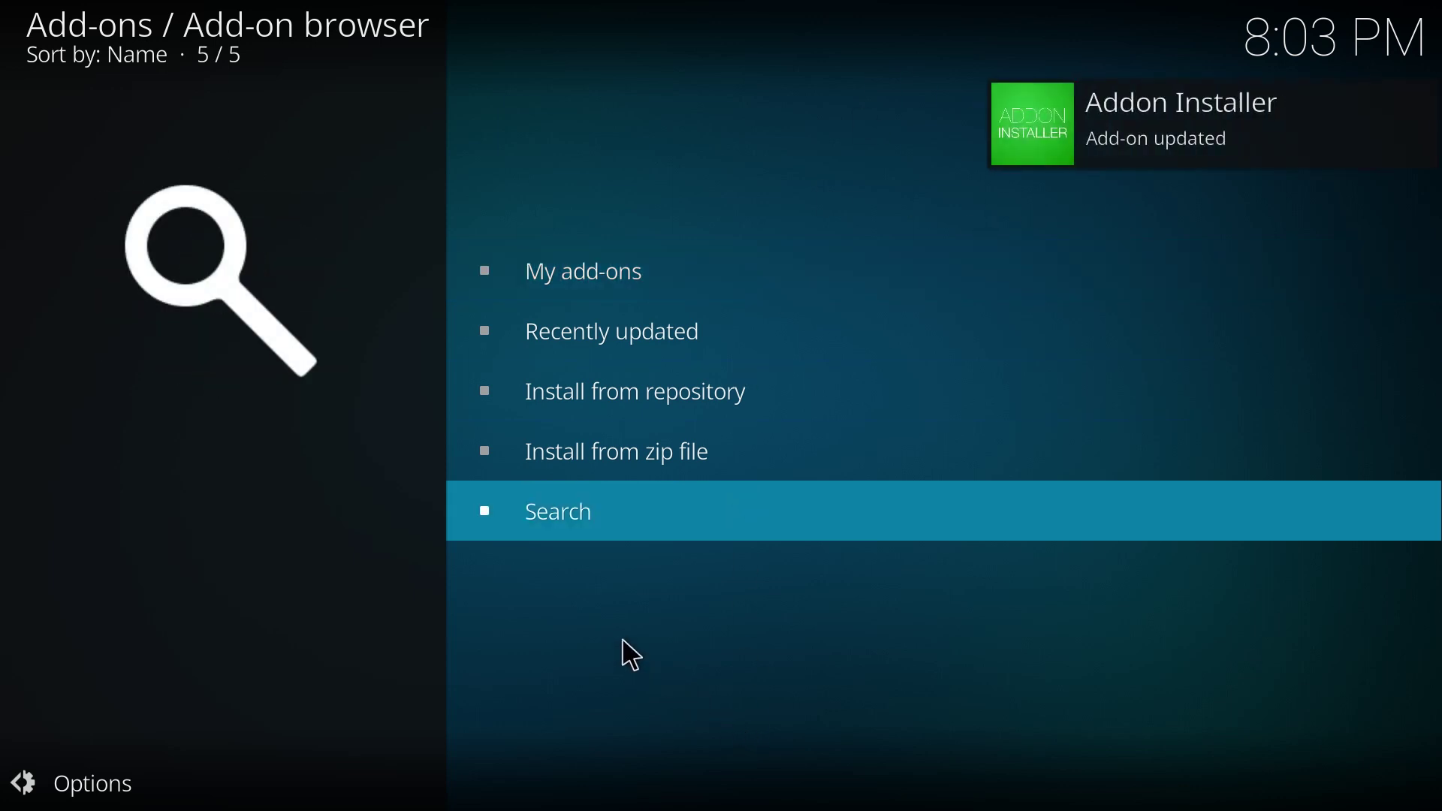
{"action": "right_click", "coordinate": [695, 393]}
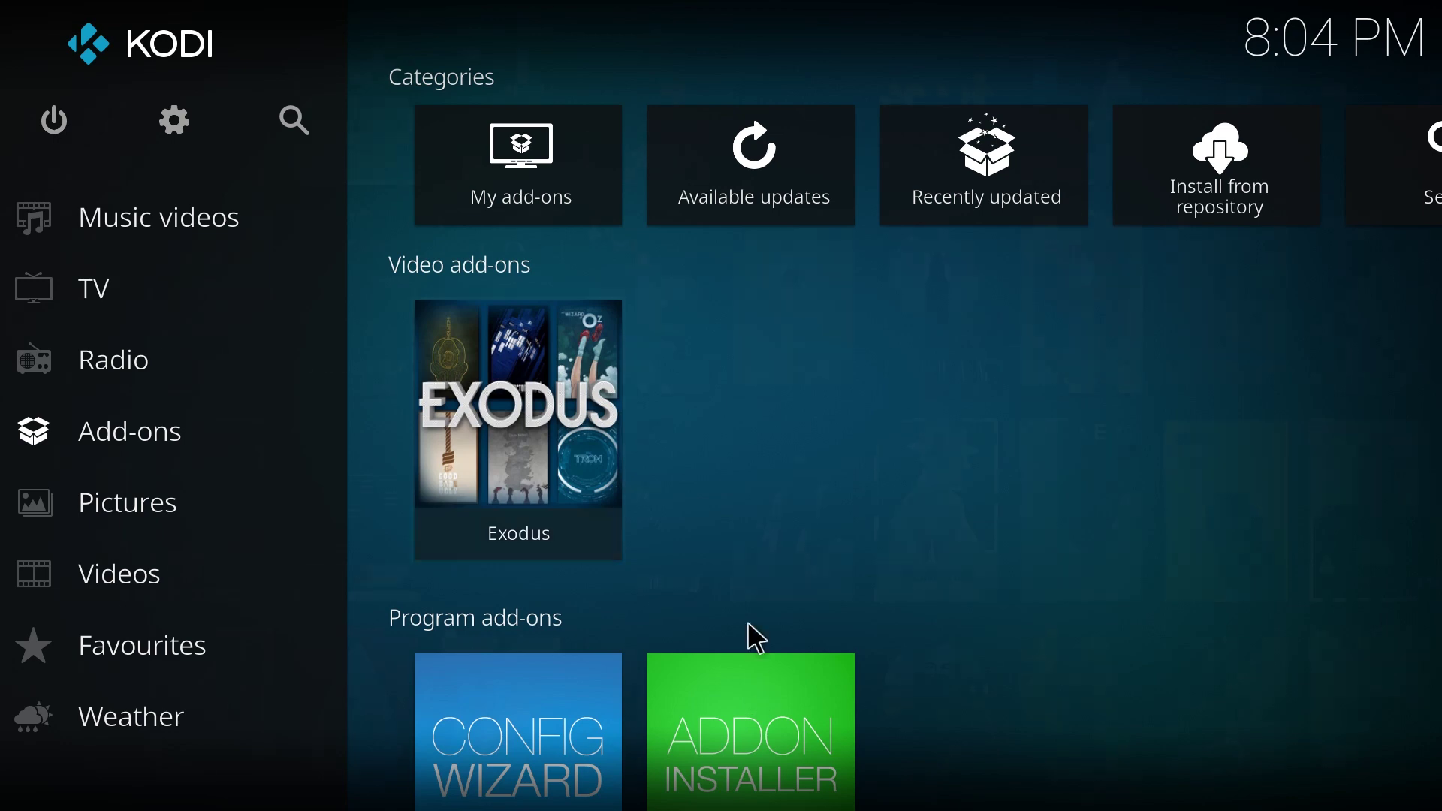
Find Addon Installer in the full list under My add-ons and open it
{"action": "left_click", "coordinate": [498, 154]}
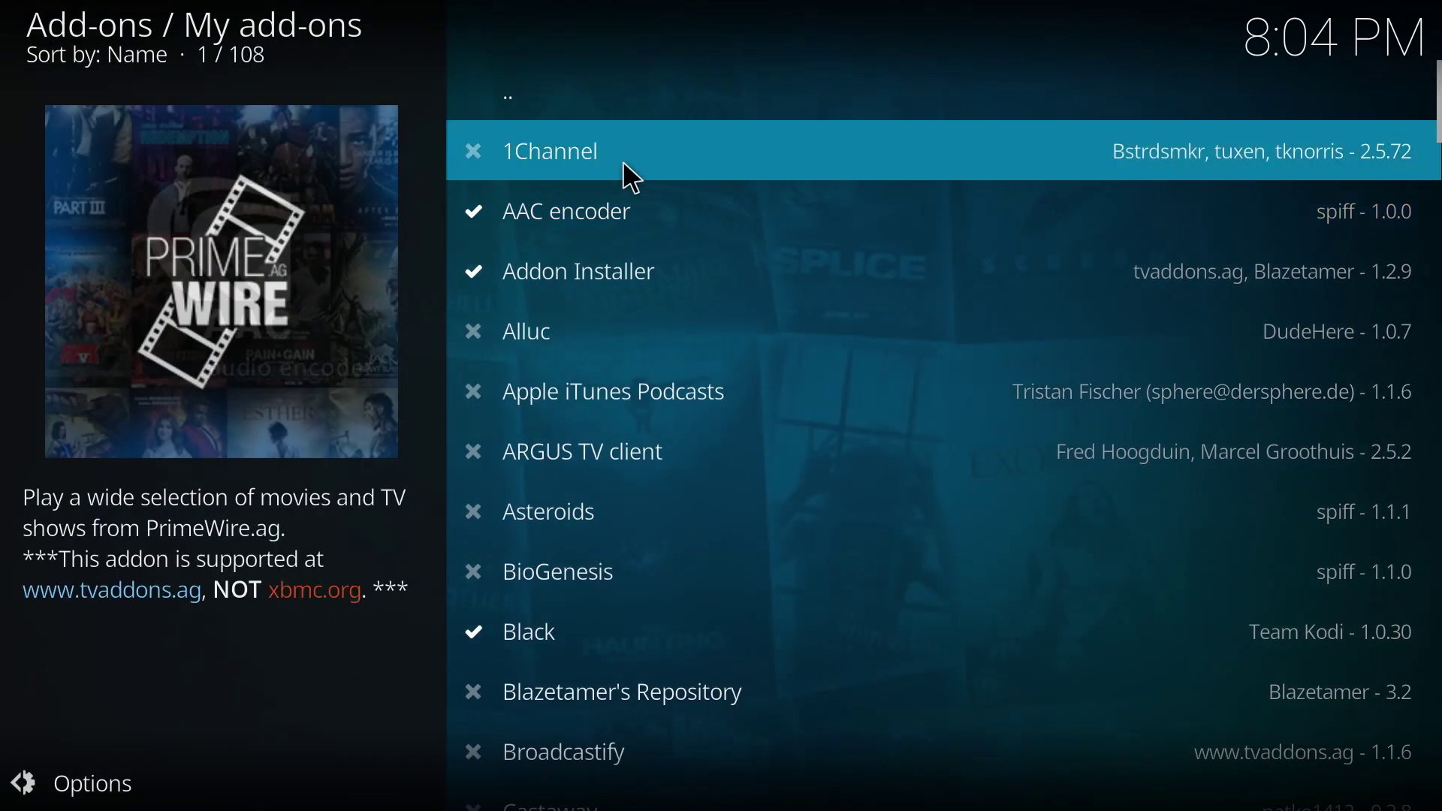
{"action": "left_click", "coordinate": [531, 92]}
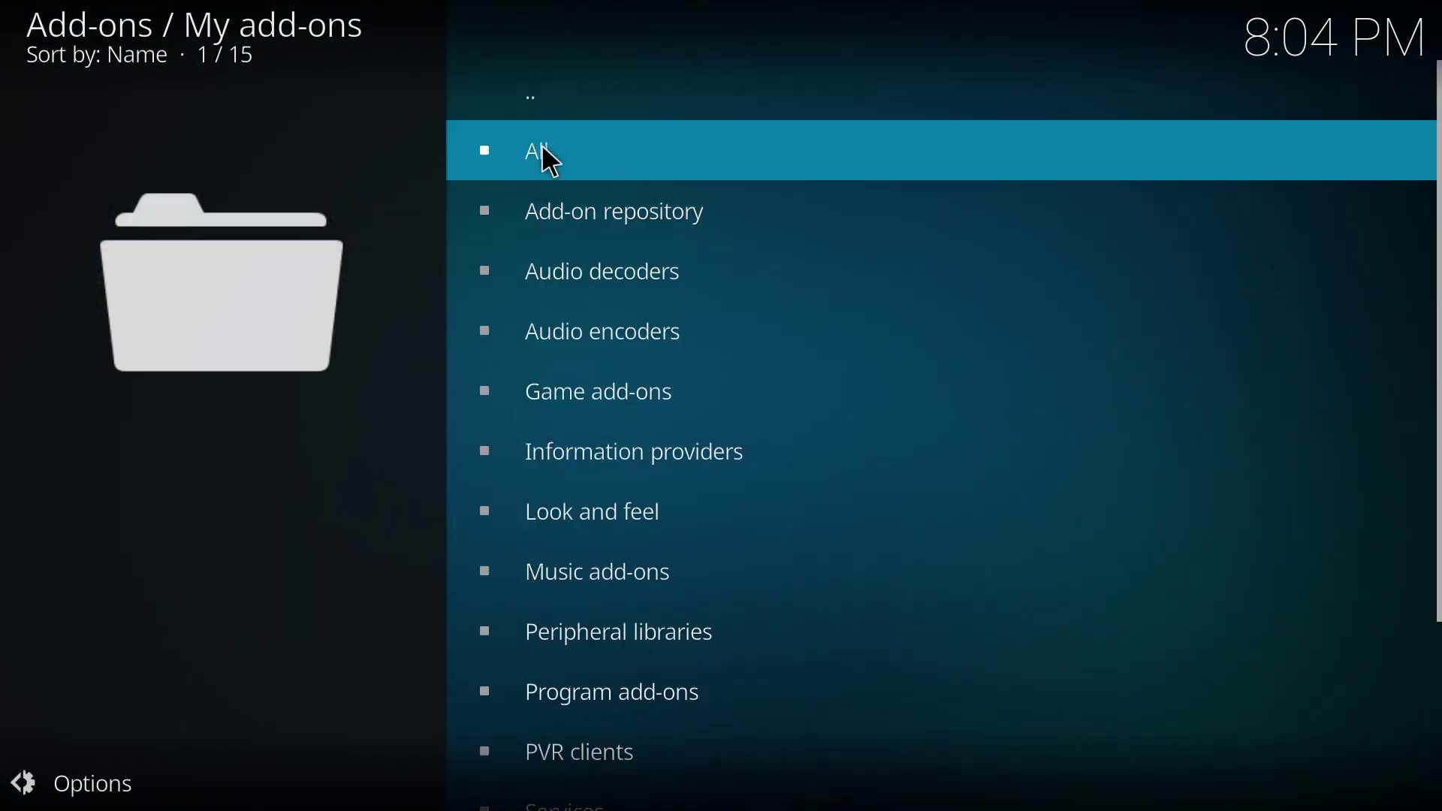
{"action": "left_click", "coordinate": [535, 166]}
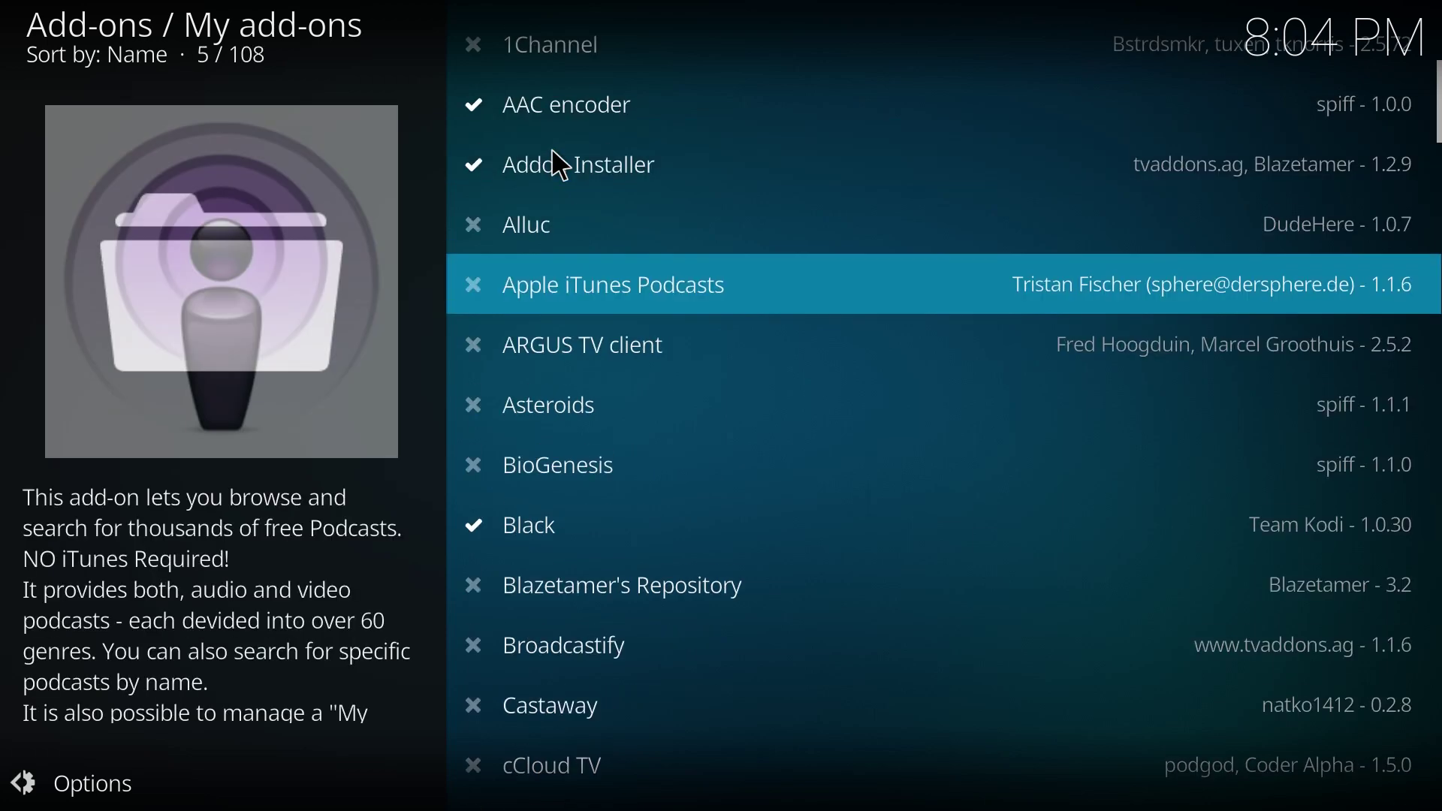
{"action": "scroll", "coordinate": [676, 451], "scroll_direction": "down", "scroll_amount": 3}
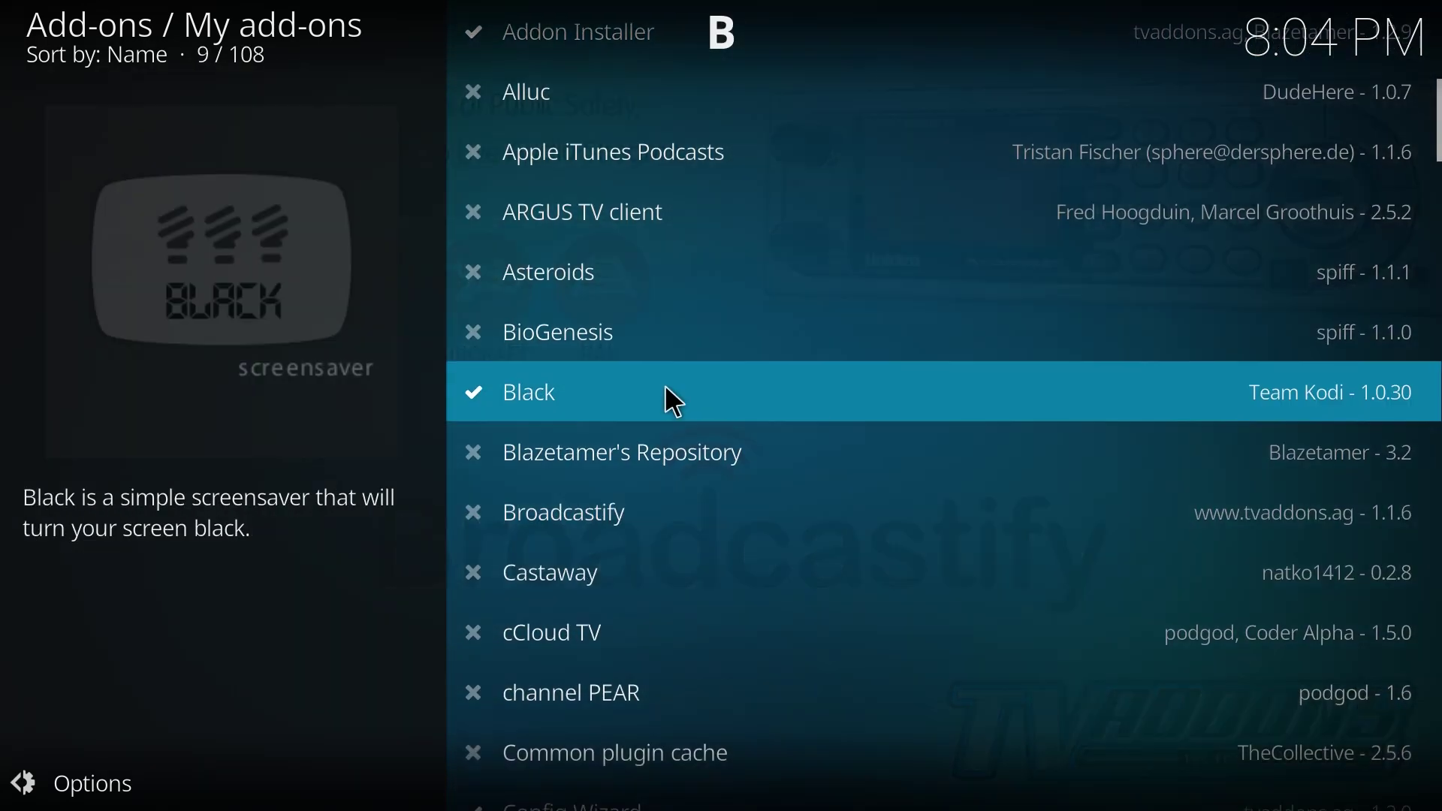
{"action": "scroll", "coordinate": [657, 346], "scroll_direction": "up", "scroll_amount": 2}
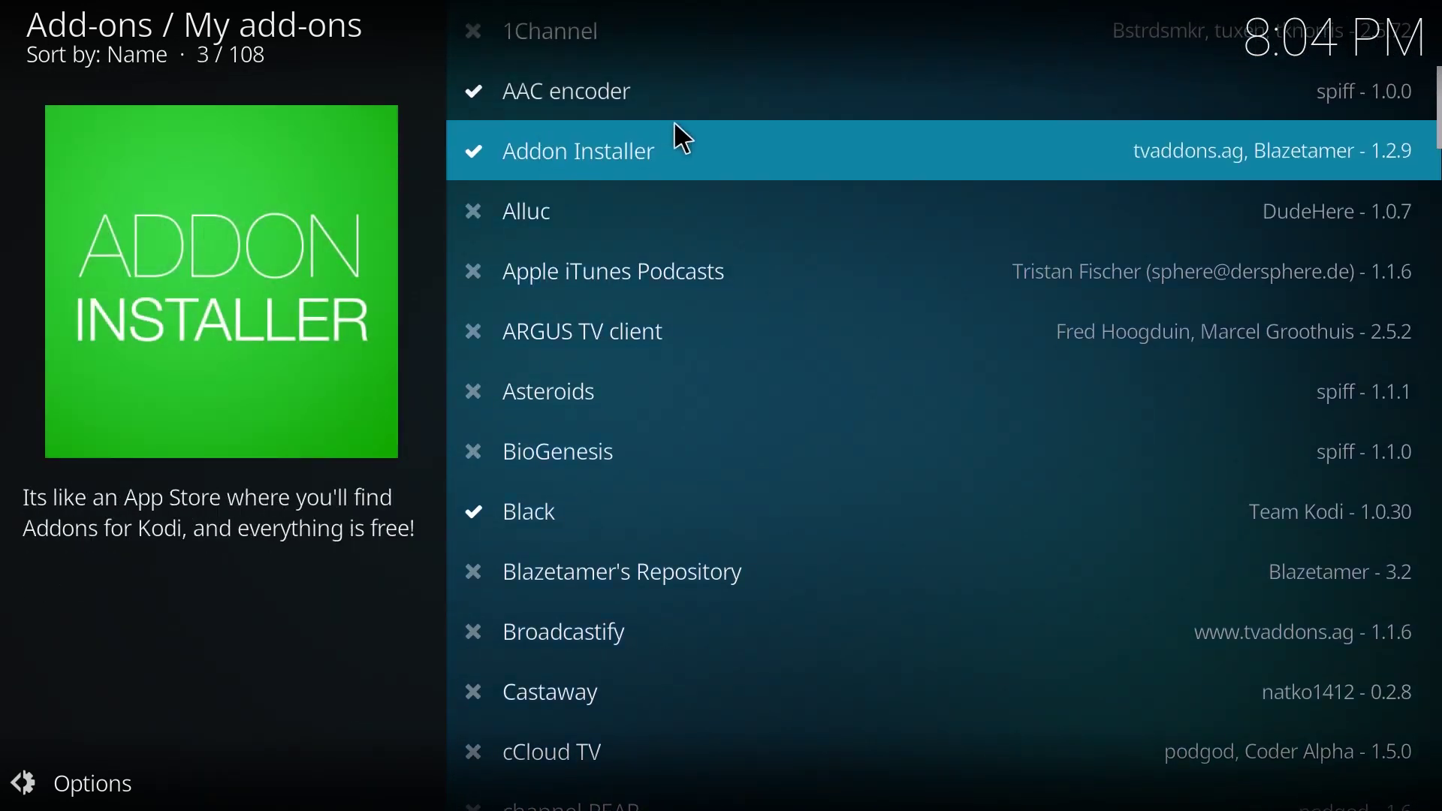
{"action": "left_click", "coordinate": [681, 128]}
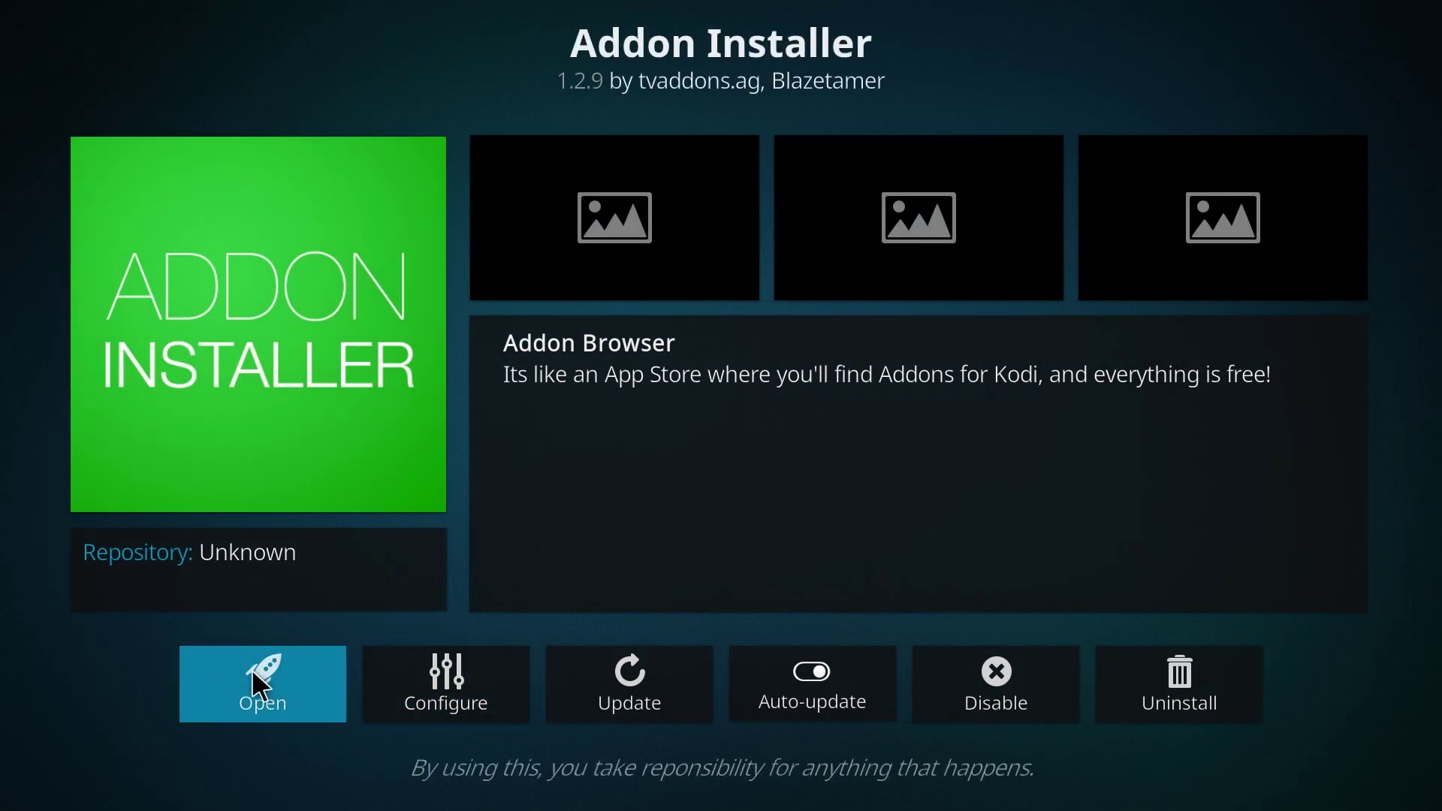
{"action": "left_click", "coordinate": [253, 670]}
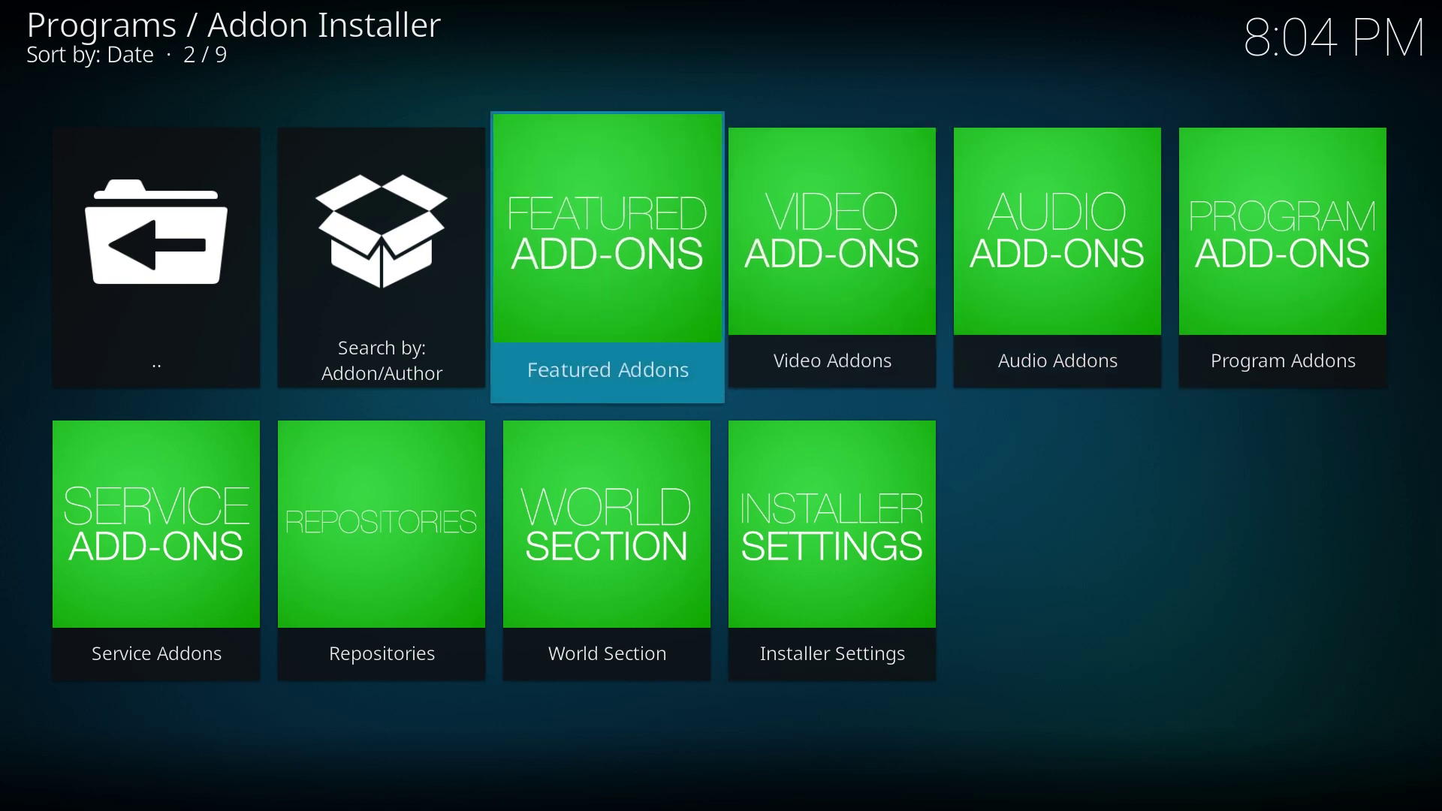
Install the Exodus add-on from the Featured Addons section of Addon Installer
{"action": "left_click", "coordinate": [606, 217]}
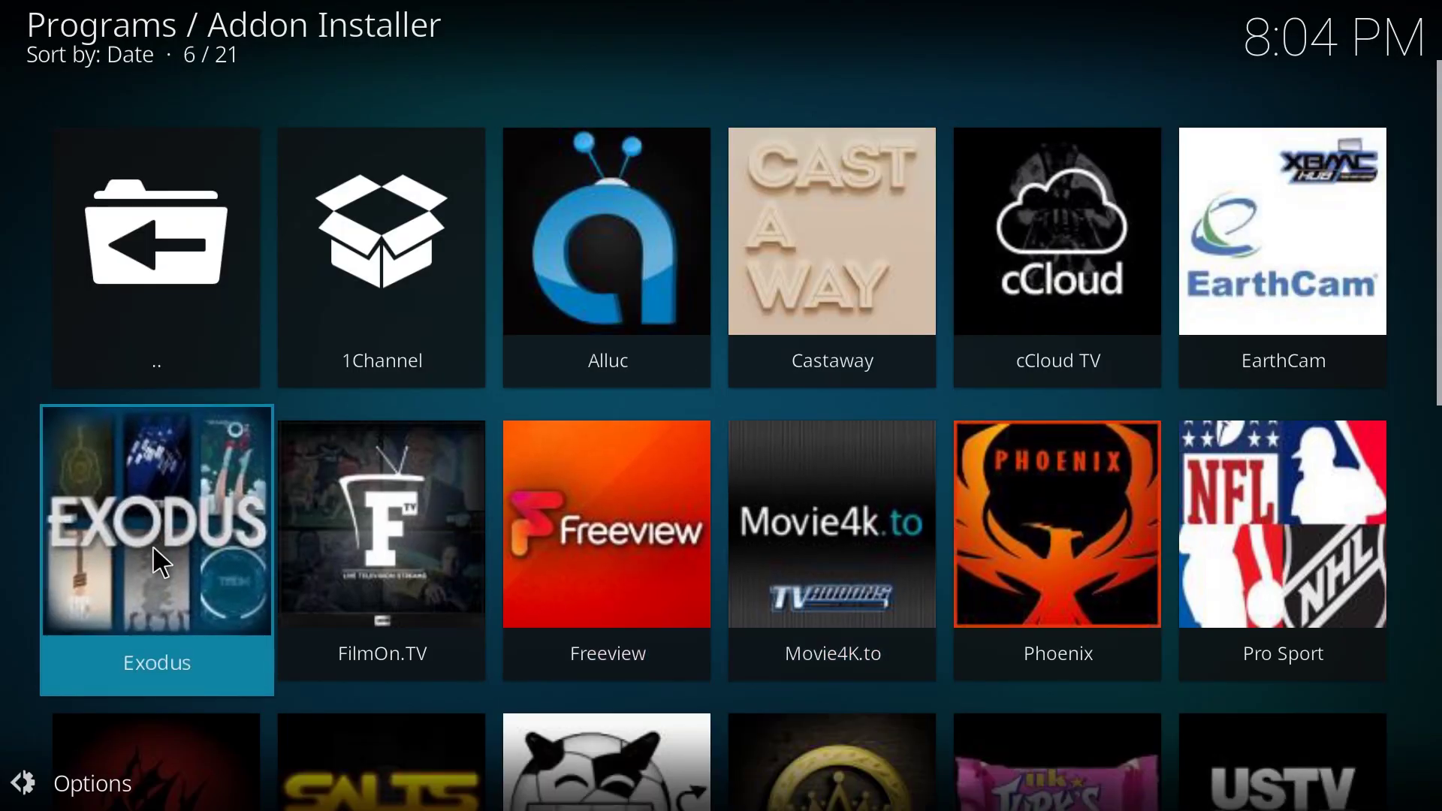
{"action": "left_click", "coordinate": [153, 551]}
{"action": "left_click", "coordinate": [386, 268]}
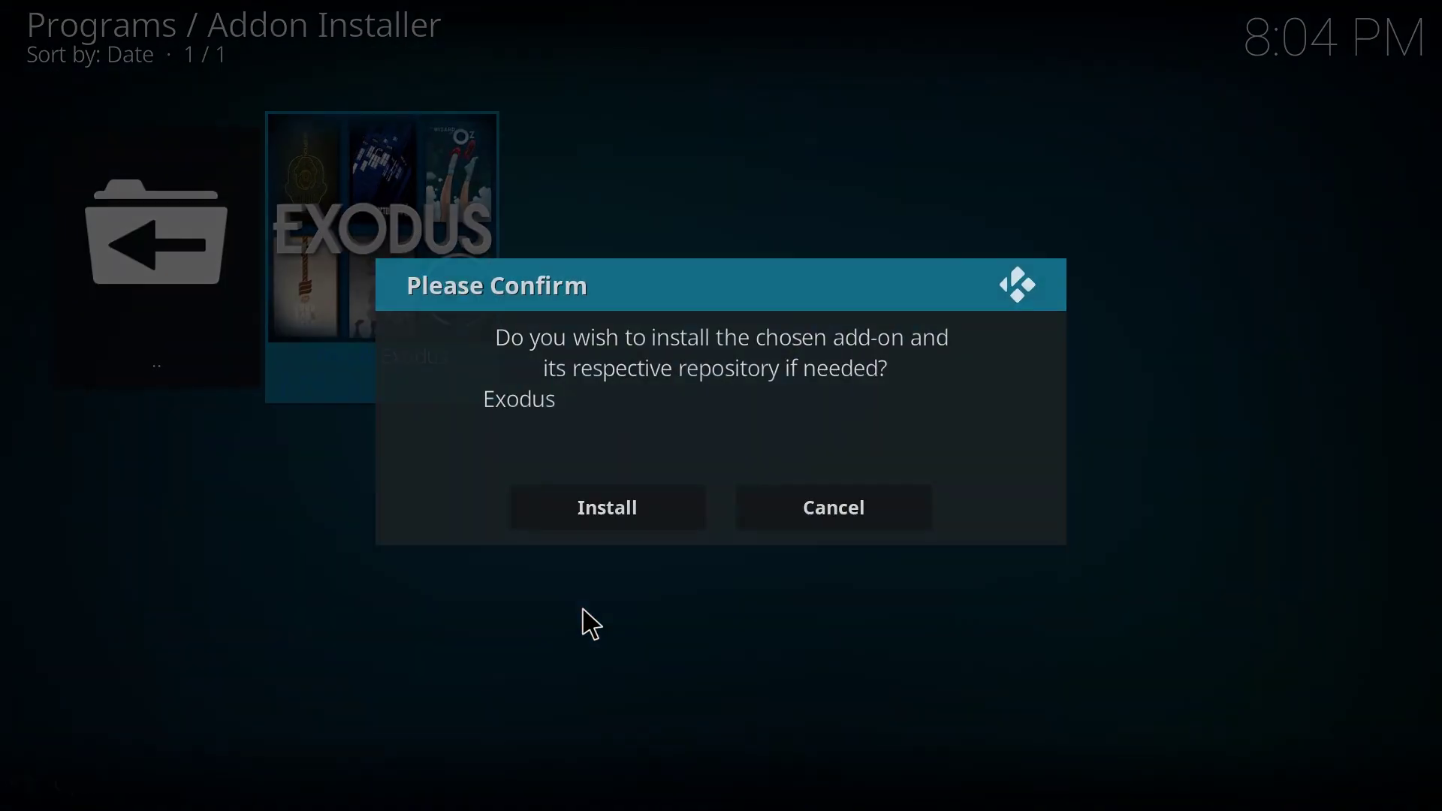
{"action": "left_click", "coordinate": [679, 522]}
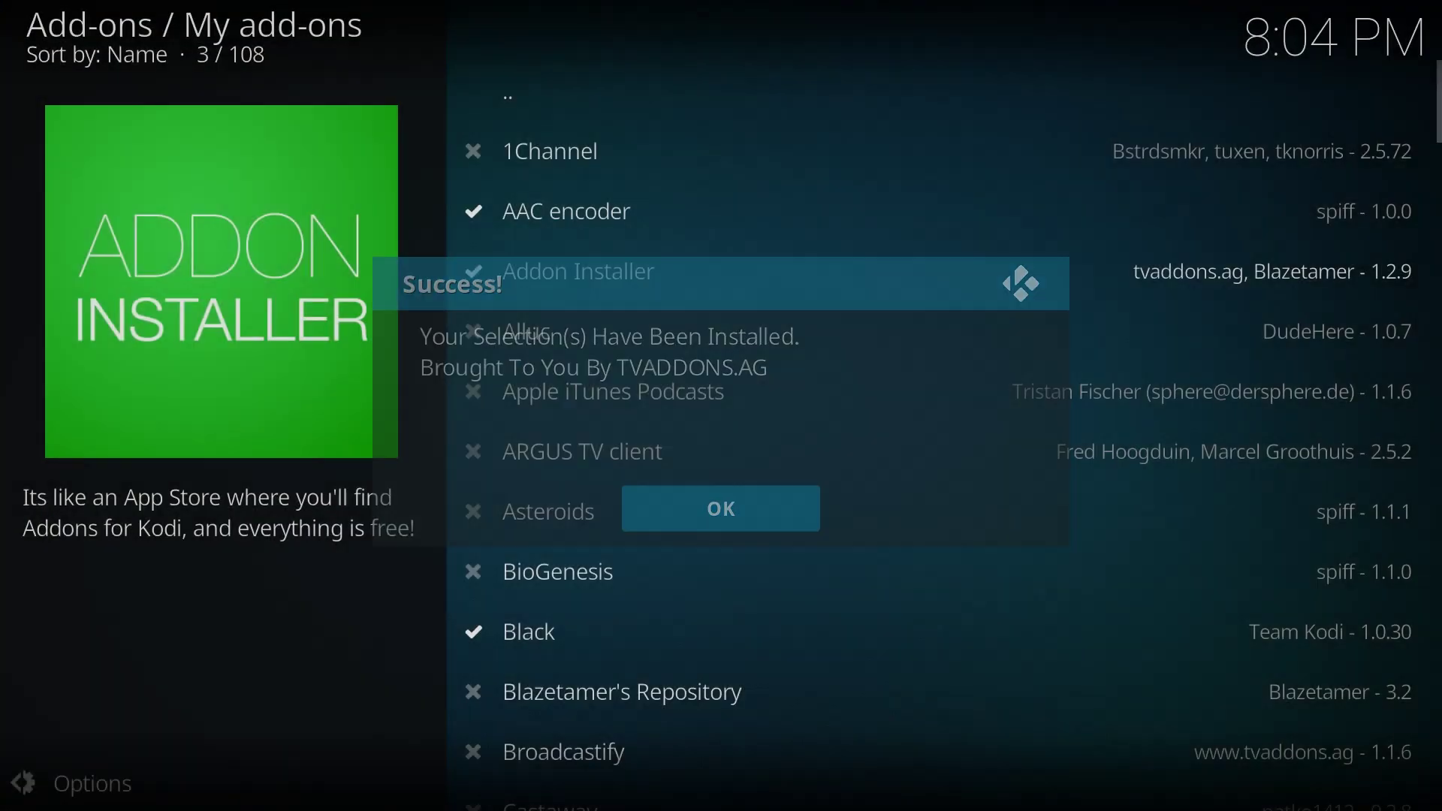
{"action": "left_click", "coordinate": [680, 522]}
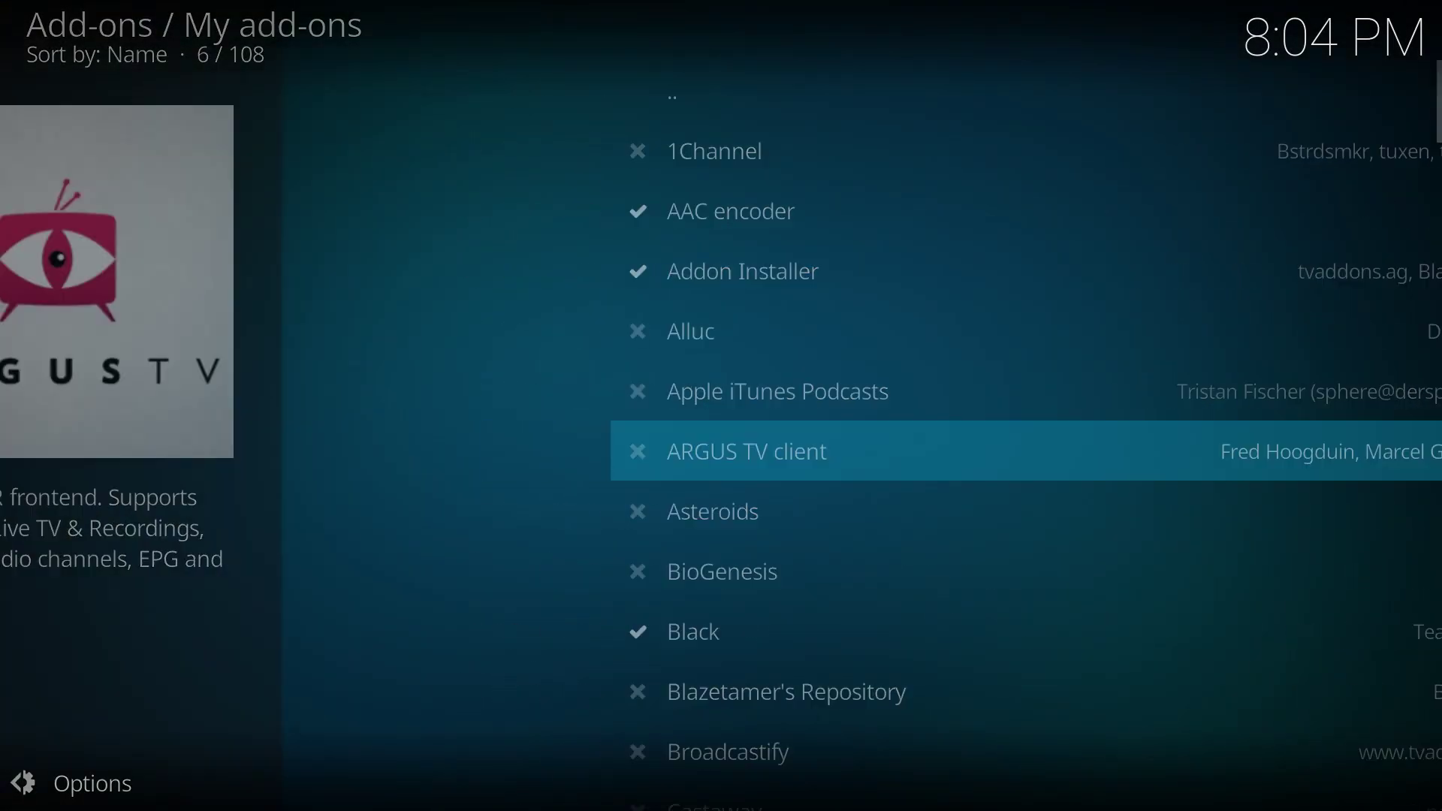
Enable the installed Exodus add-on and open it
{"action": "key", "text": "Escape"}
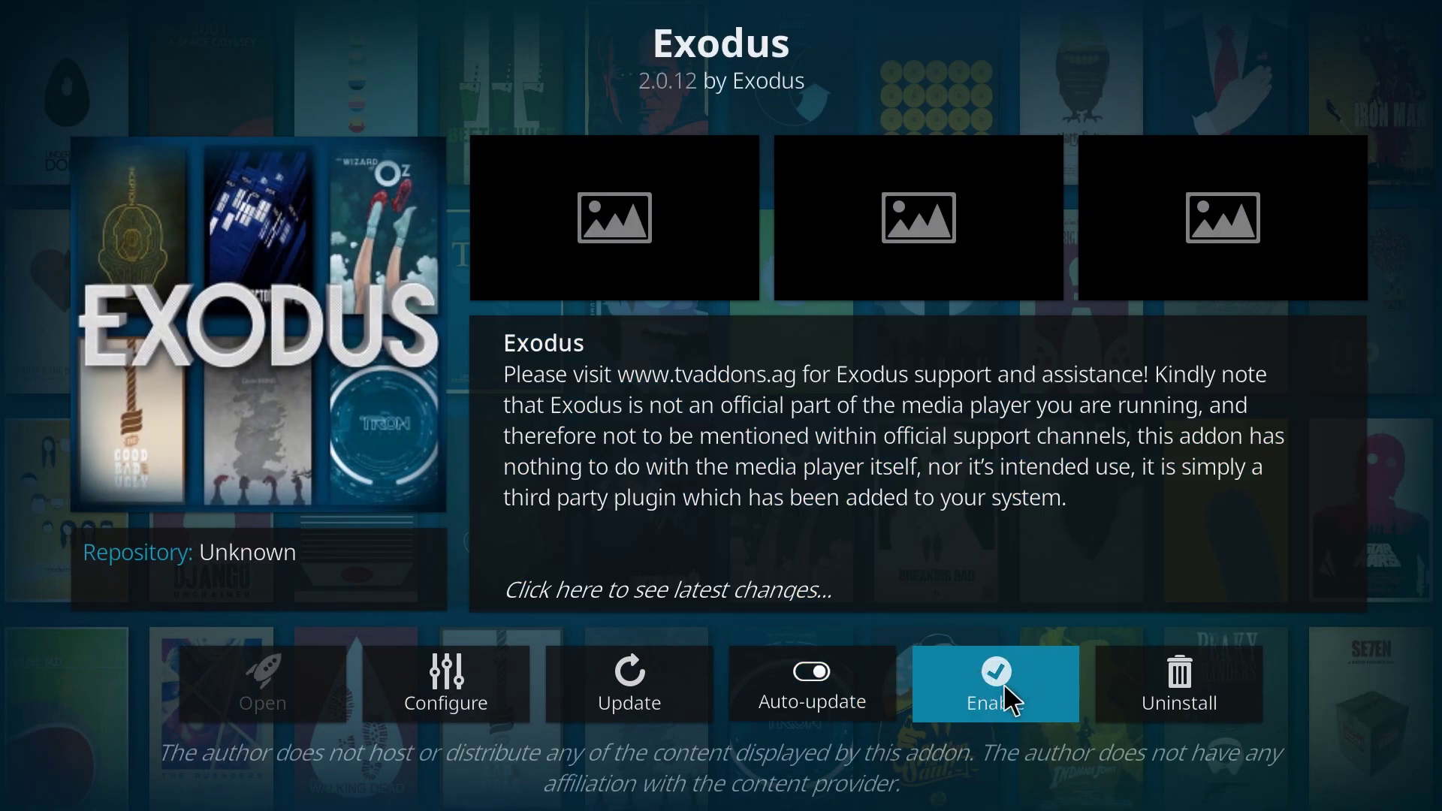
{"action": "left_click", "coordinate": [1003, 682]}
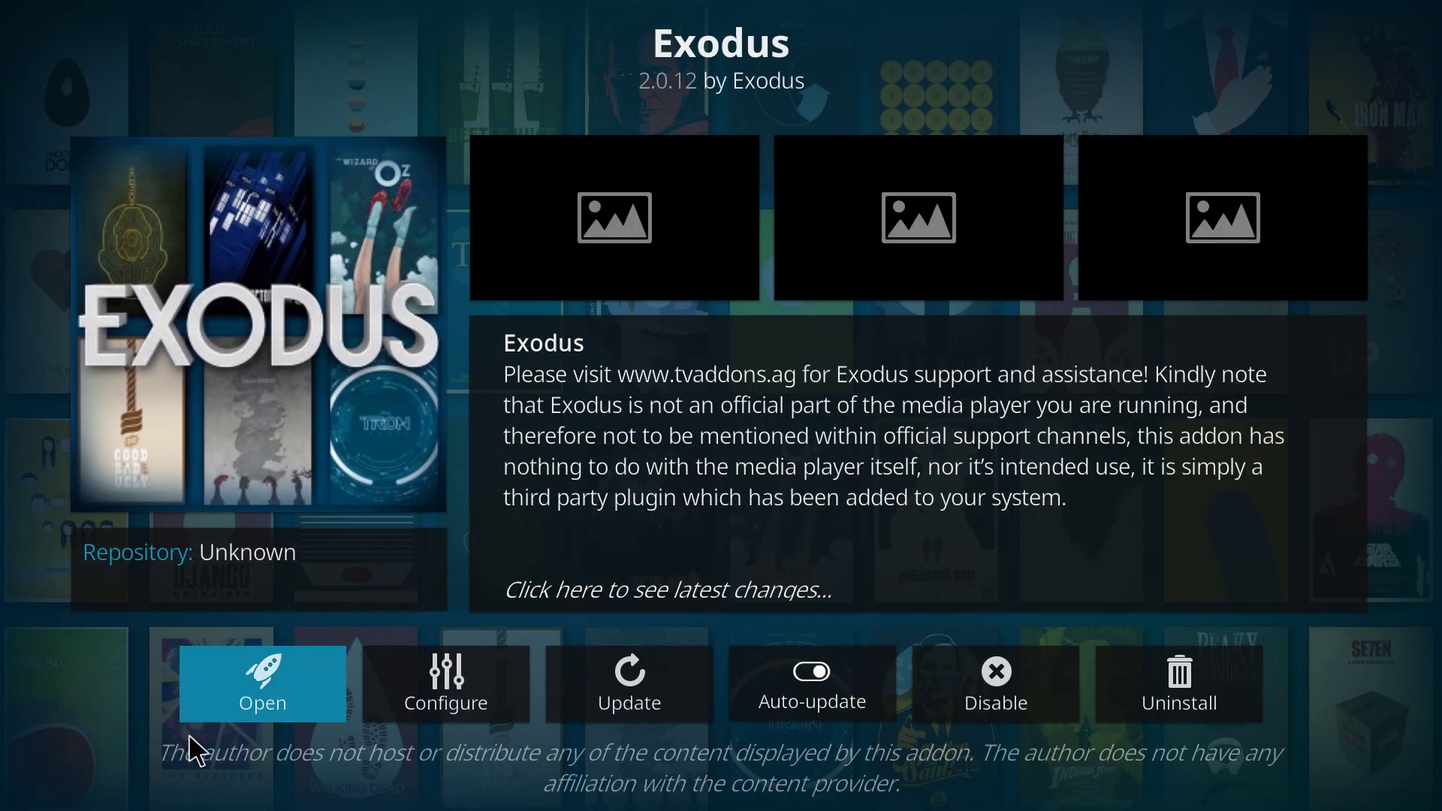
{"action": "left_click", "coordinate": [226, 687]}
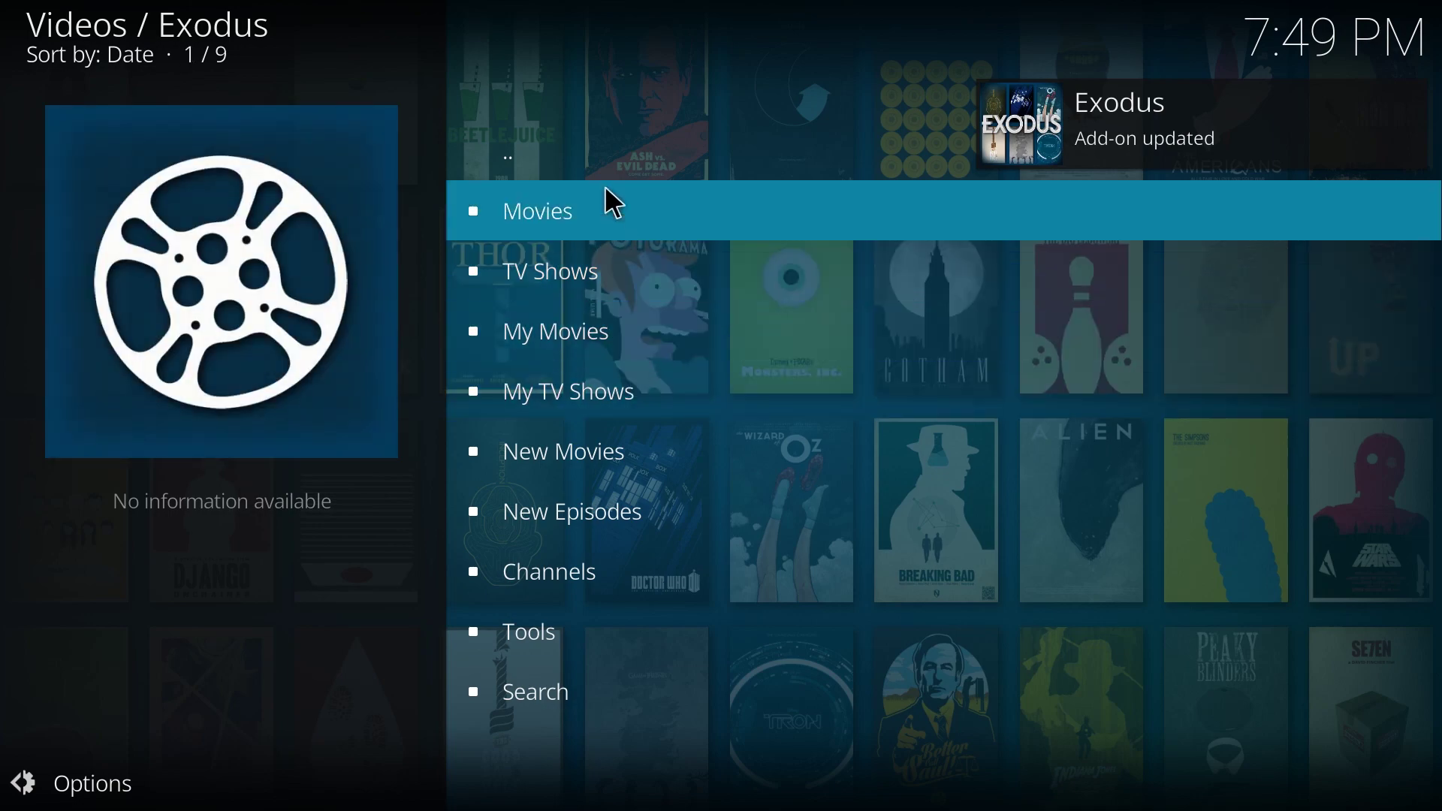
Choose Sully (2016) from Exodus's Most Popular movies and play the 01 YMOVIES GVIDEO 1080P source
{"action": "left_click", "coordinate": [605, 189]}
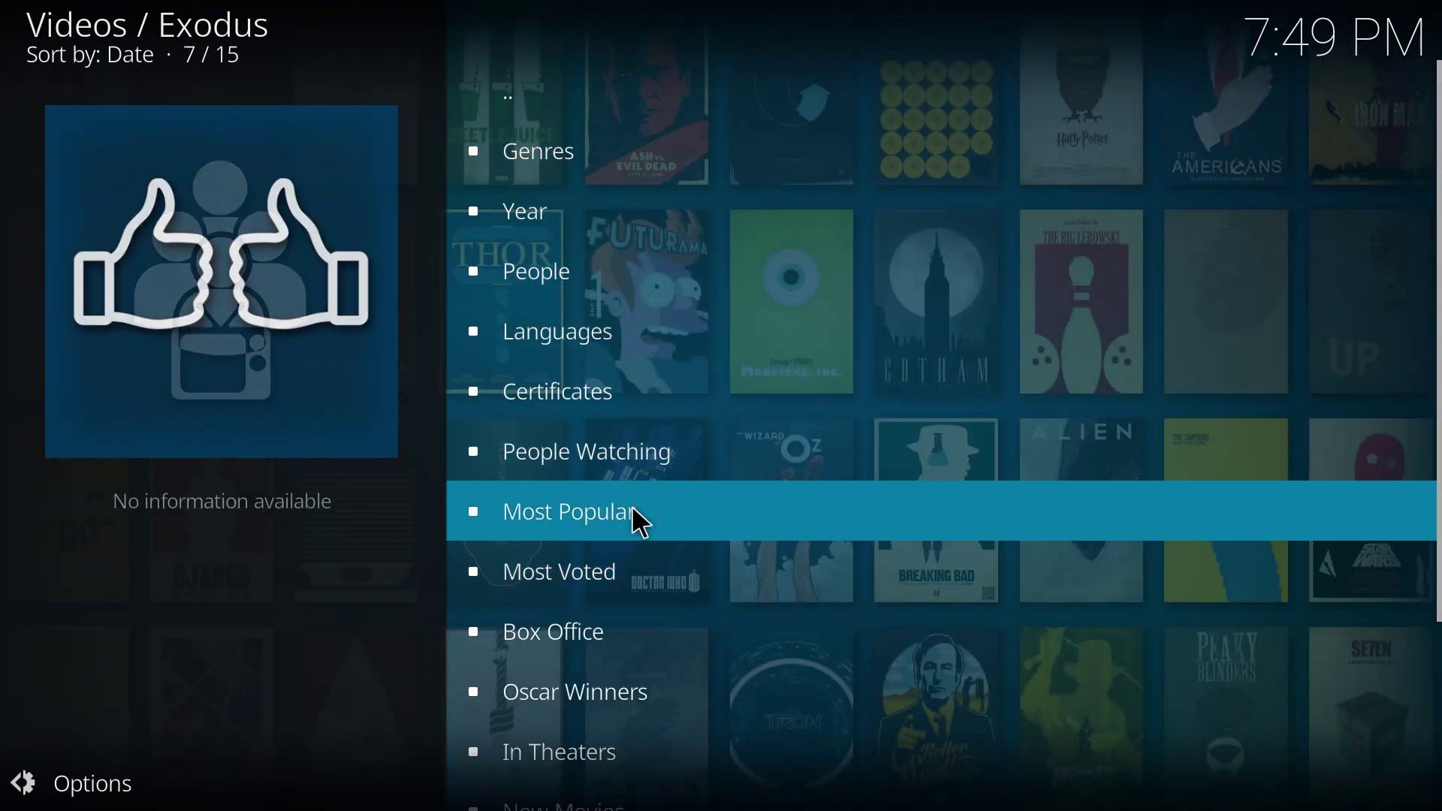
{"action": "left_click", "coordinate": [634, 508]}
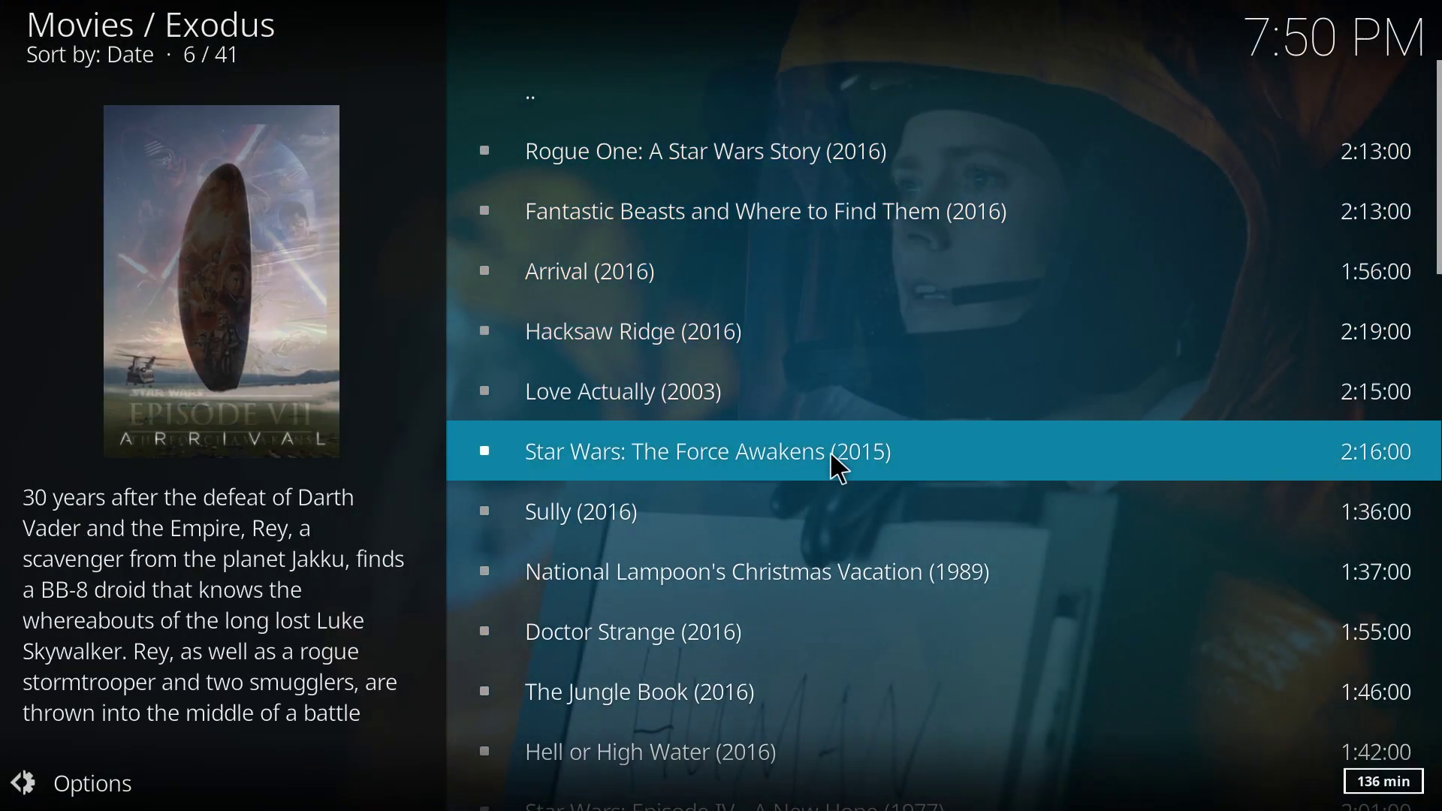
{"action": "left_click", "coordinate": [829, 521]}
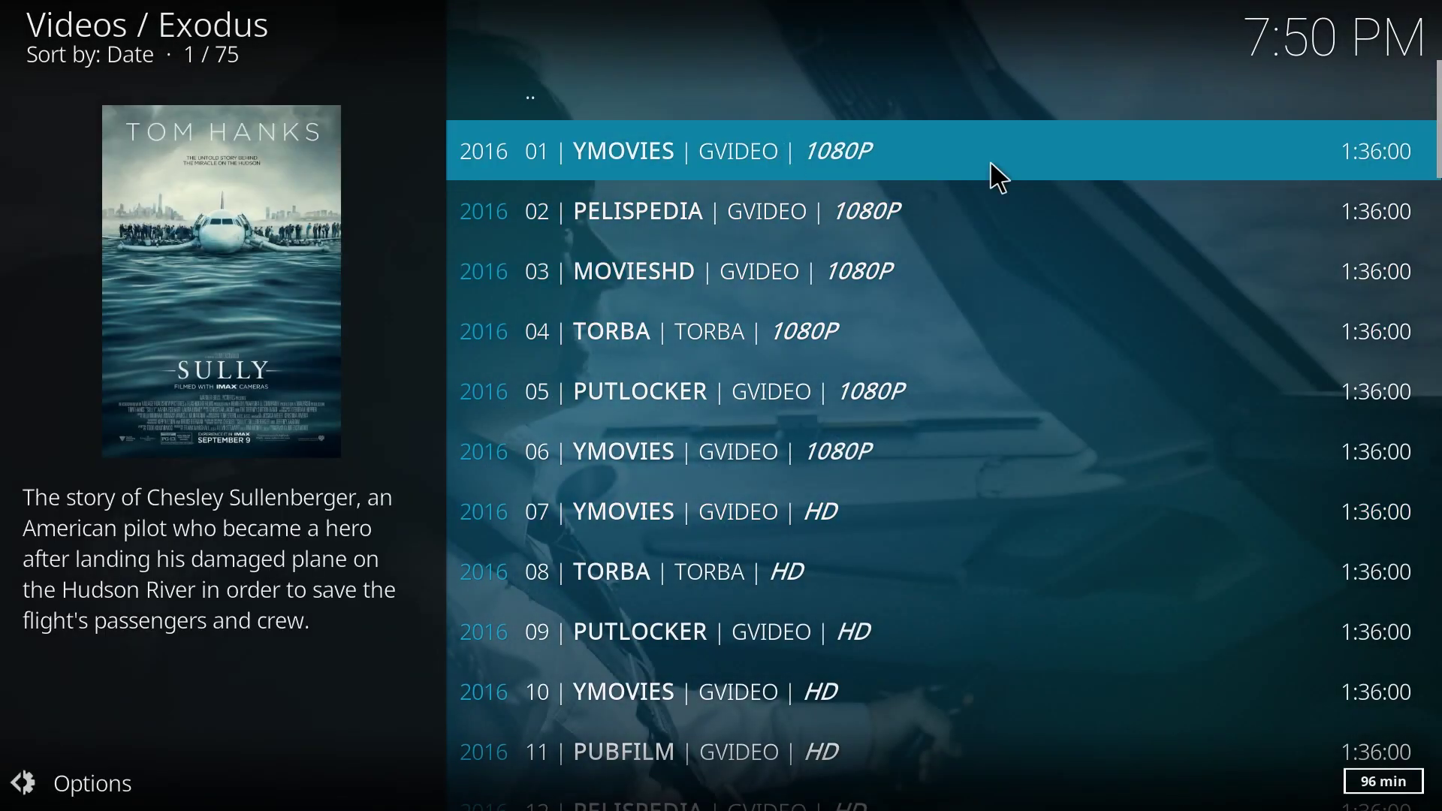
{"action": "left_click", "coordinate": [939, 169]}
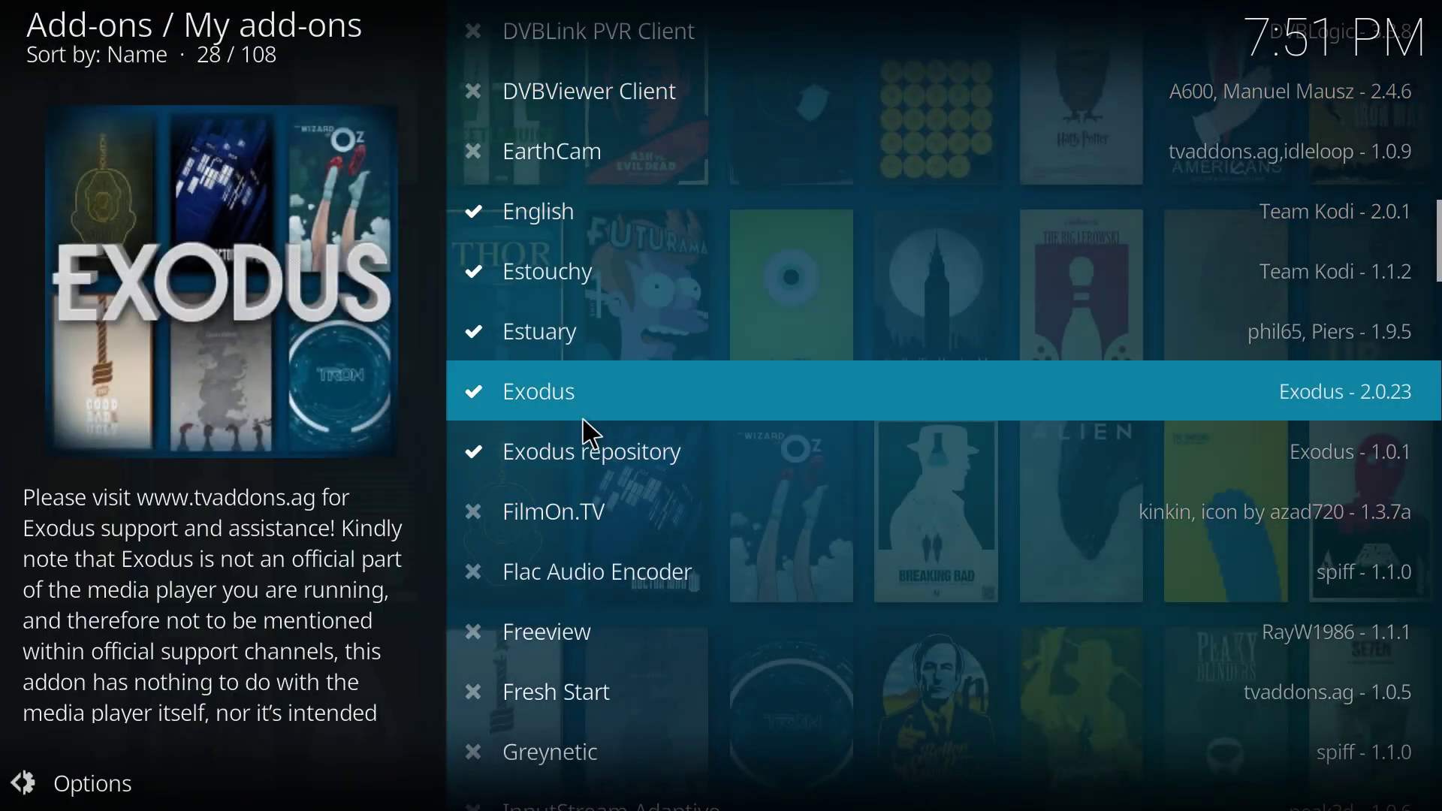
Leave the My add-ons list and return to the home screen
{"action": "right_click", "coordinate": [565, 409]}
{"action": "key", "text": "Escape"}
{"action": "key", "text": "Escape"}
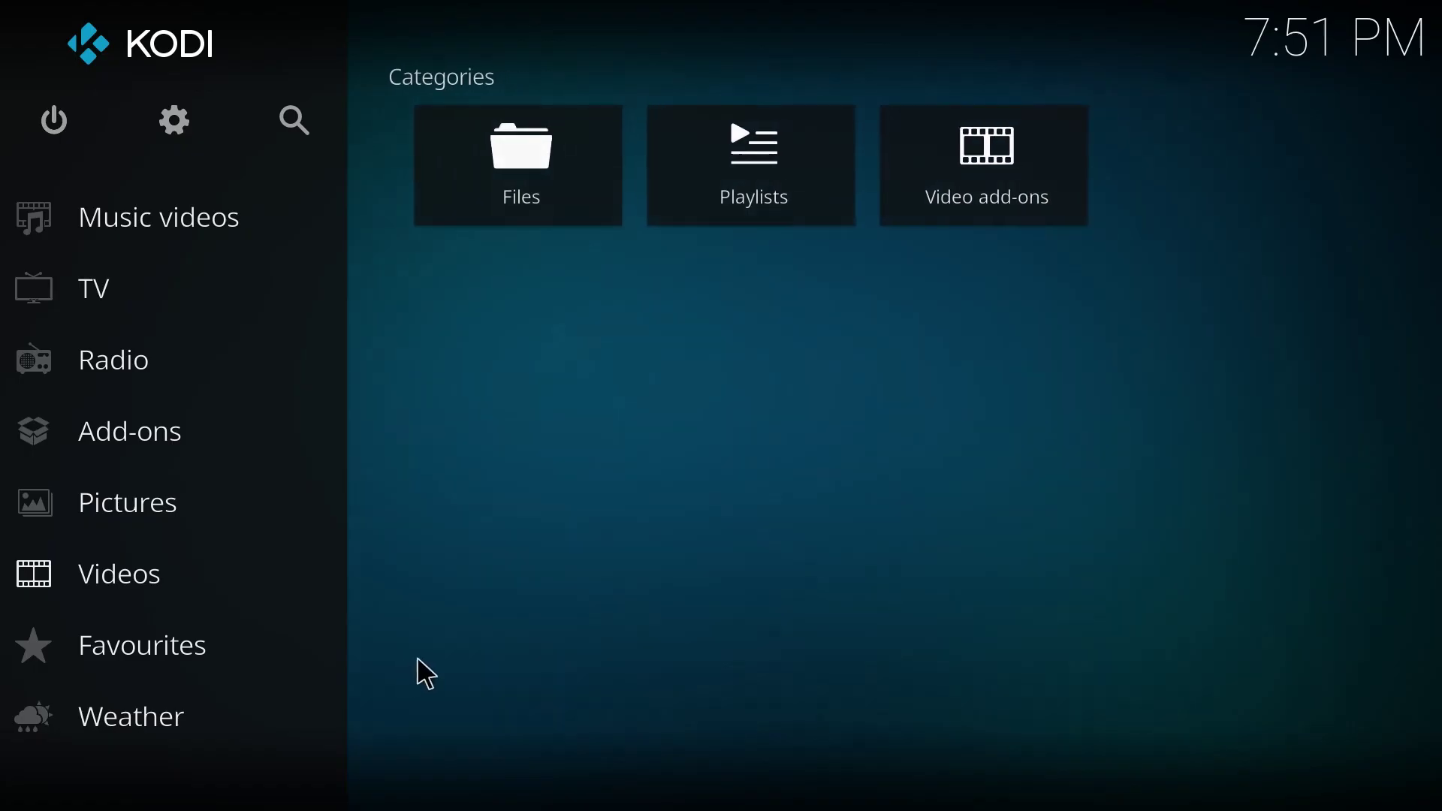